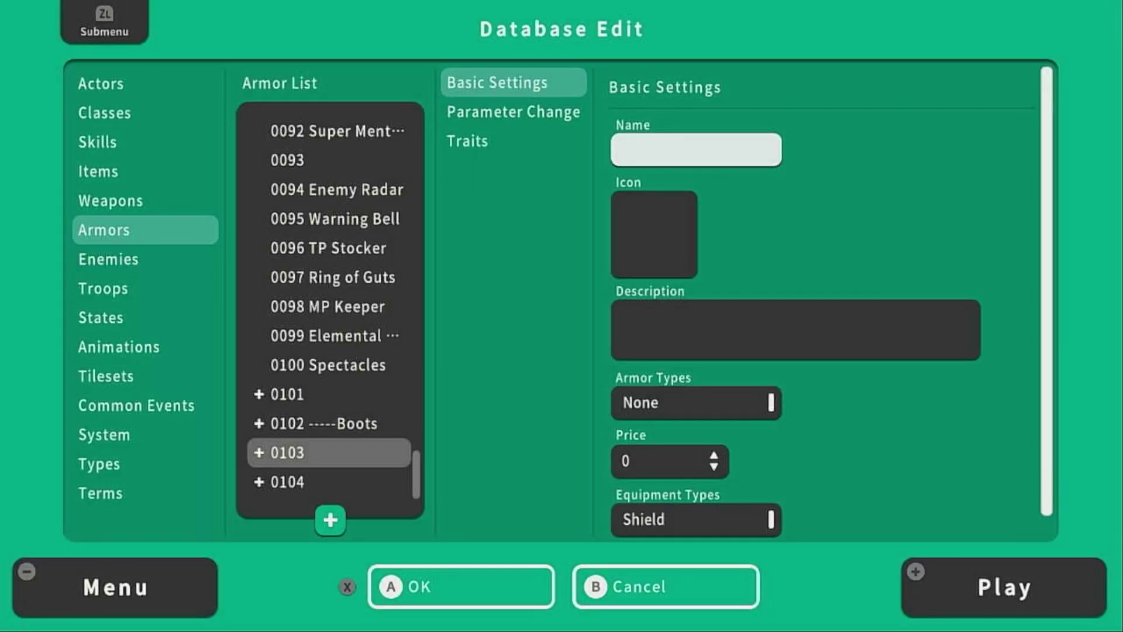
- Move from armor 0103's Slippers name to its Icon field and open the Select Icon picker
{"action": "left_click", "coordinate": [654, 234]}
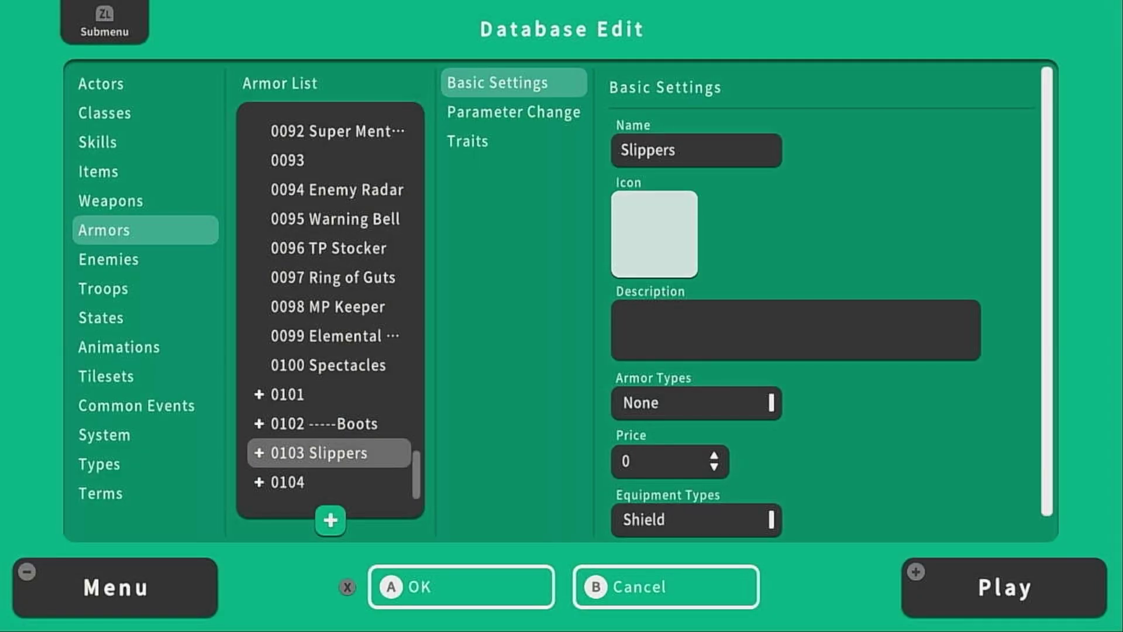
{"action": "key", "text": "Up"}
{"action": "key", "text": "Down"}
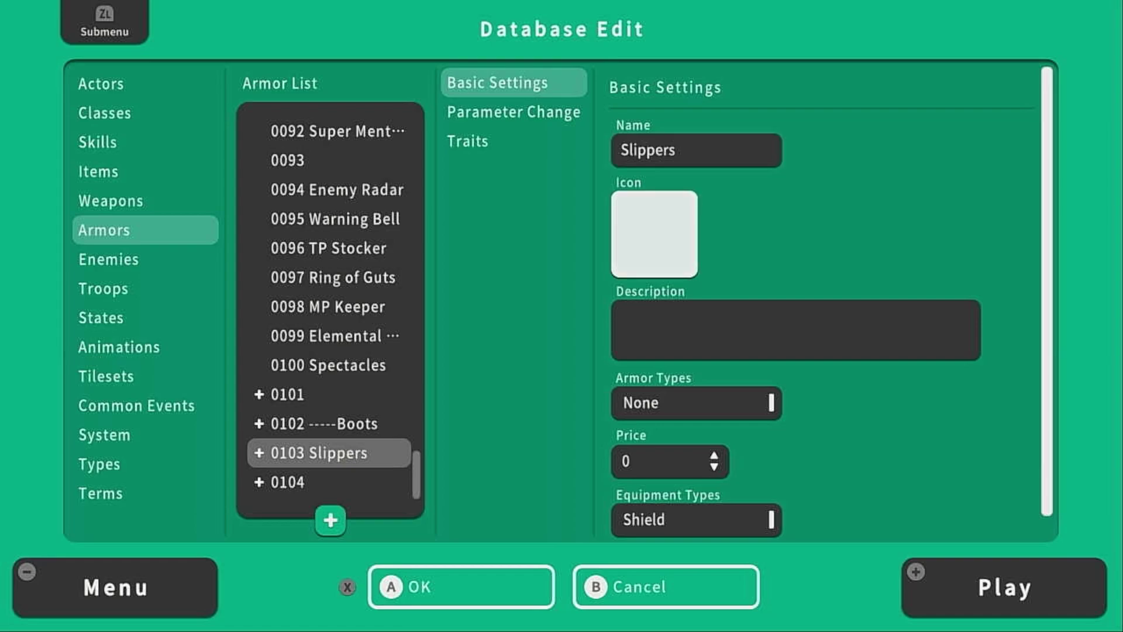
{"action": "key", "text": "Return"}
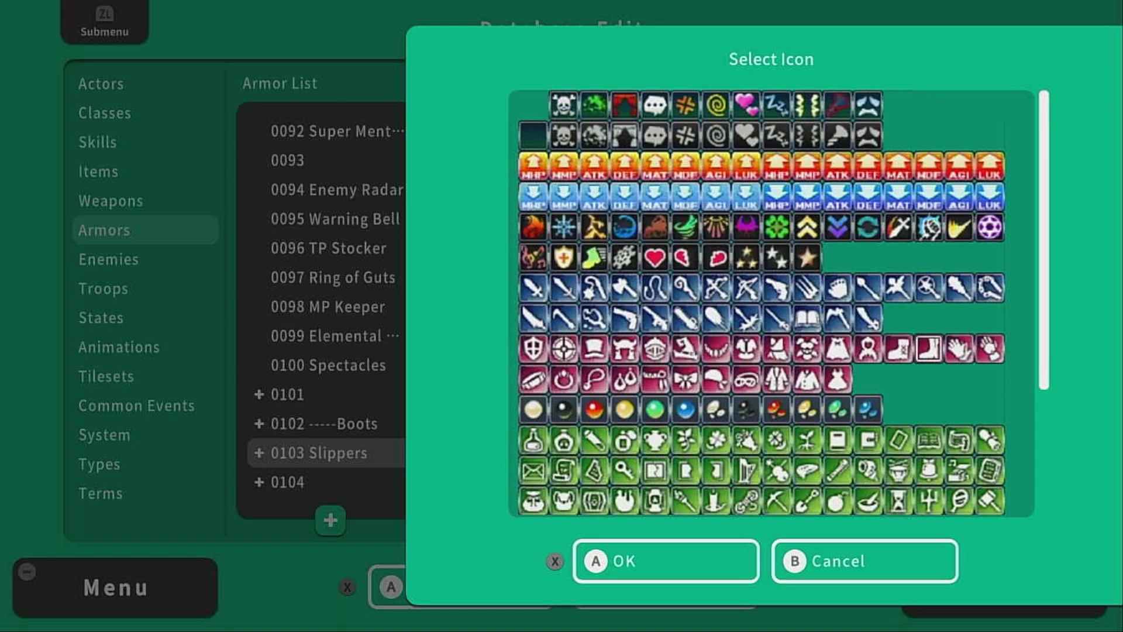
- Give Slippers the boot icon and move into the Items database list
{"action": "key", "text": "Return"}
{"action": "left_click", "coordinate": [145, 172]}
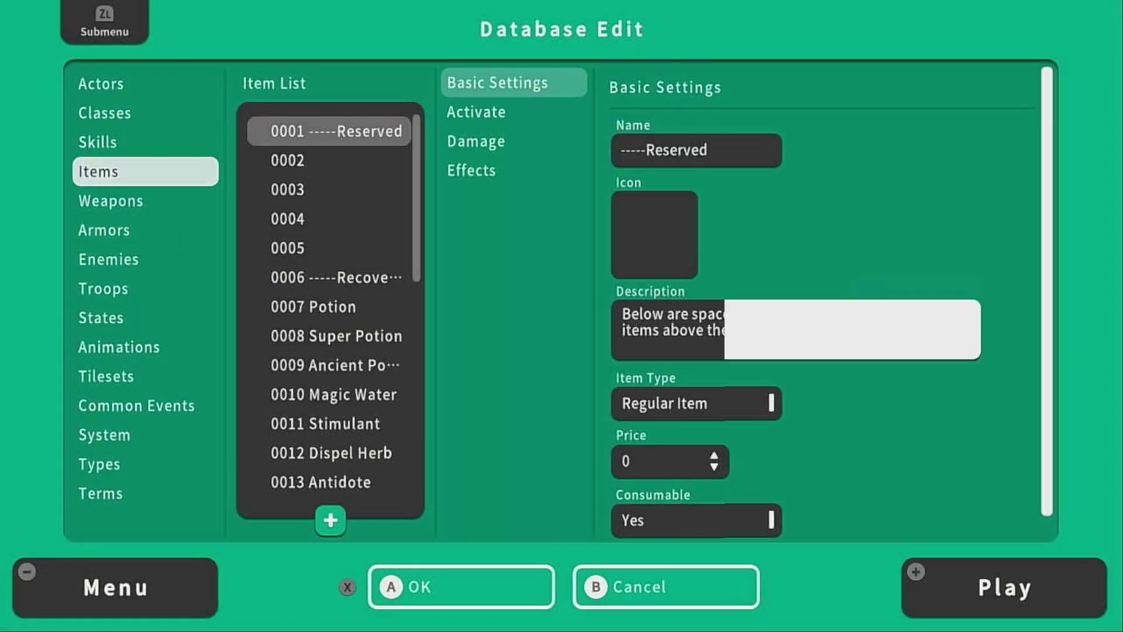
{"action": "left_click", "coordinate": [329, 131]}
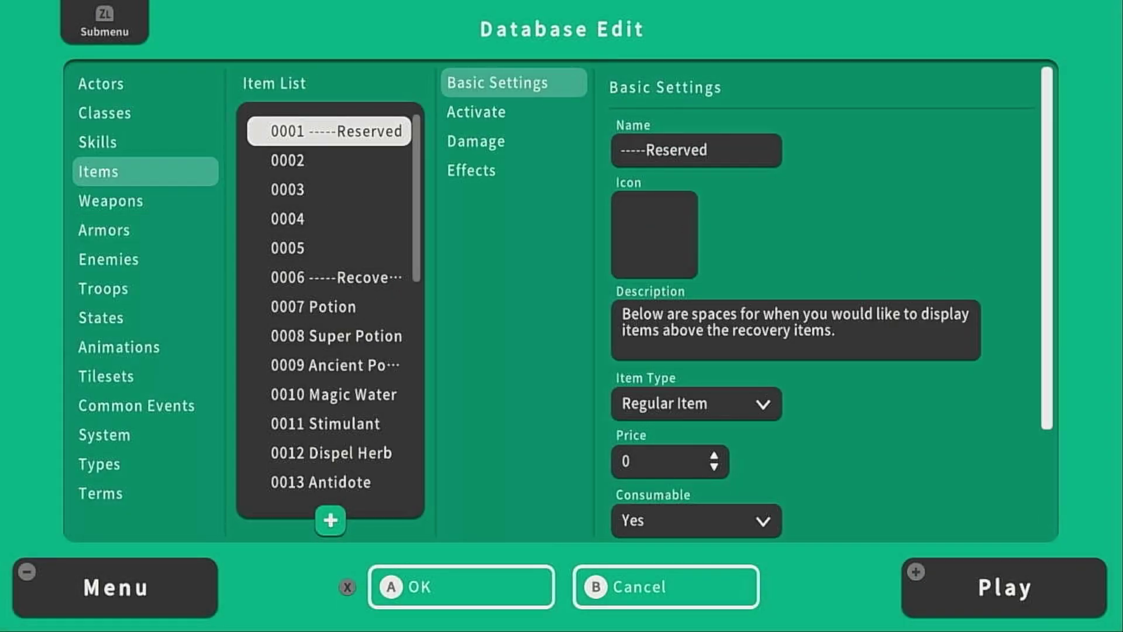
- Browse the item list from Potion down to 0023 HP Increase and back to Potion
{"action": "key", "text": "Down"}
{"action": "key", "text": "Down"}
{"action": "key", "text": "Down"}
{"action": "key", "text": "Down"}
{"action": "key", "text": "Down"}
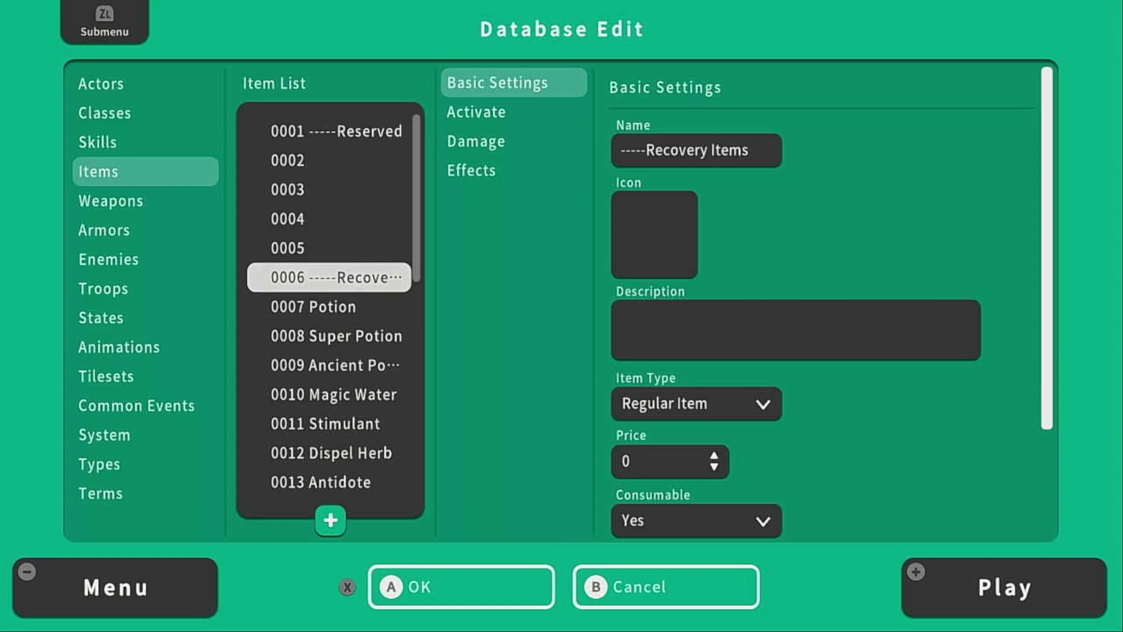
{"action": "key", "text": "Down"}
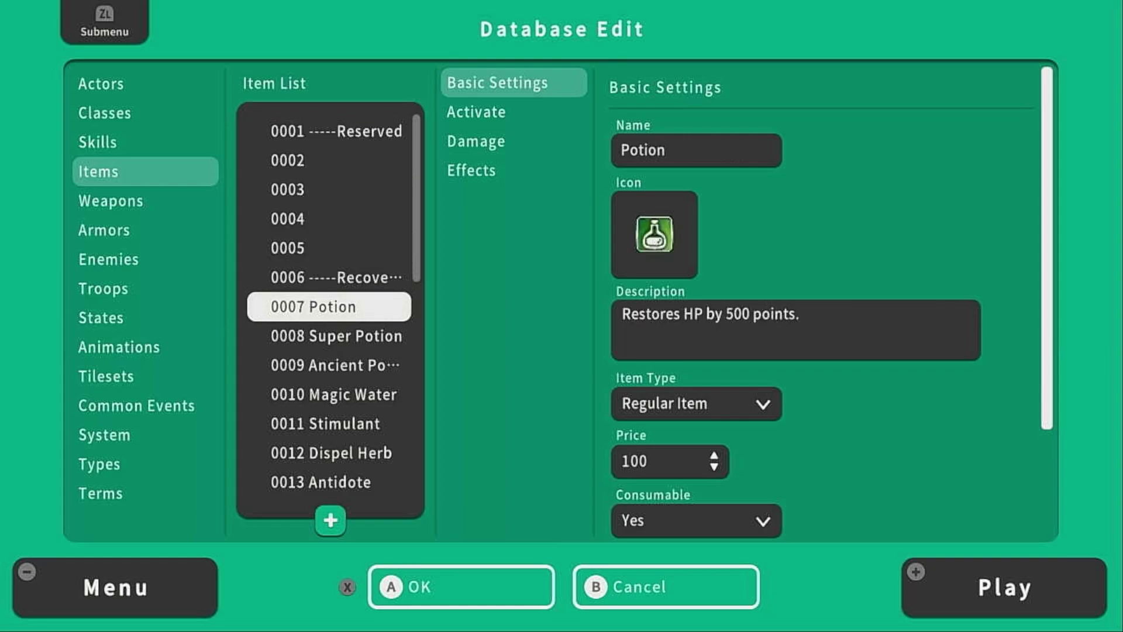
{"action": "key", "text": "Down"}
{"action": "key", "text": "Down"}
{"action": "key", "text": "Down"}
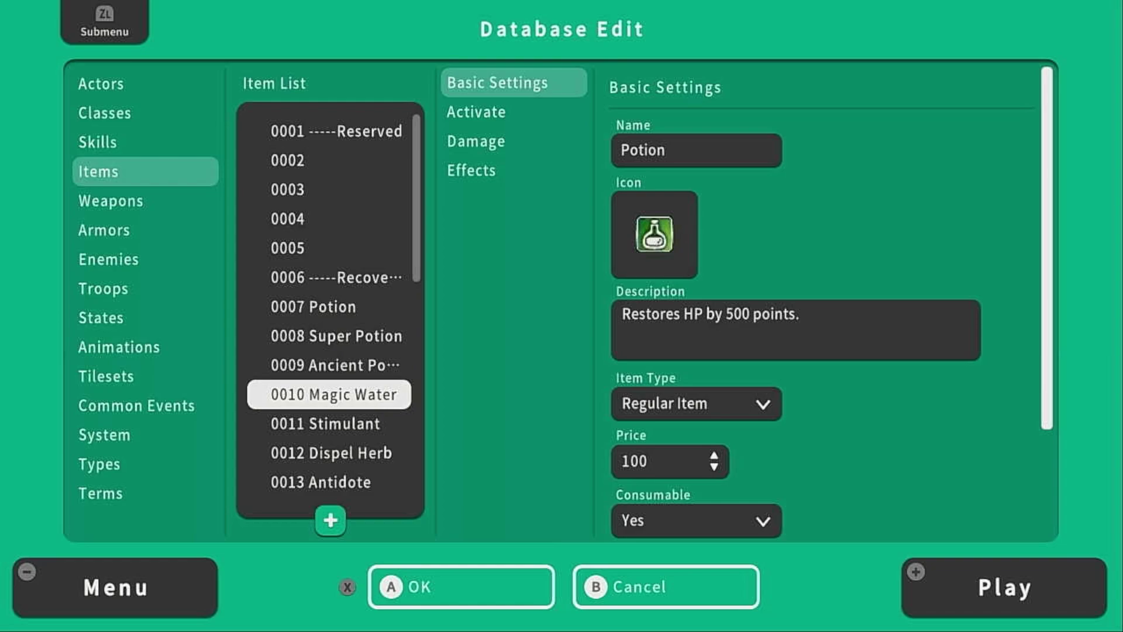
{"action": "key", "text": "Down"}
{"action": "key", "text": "Down"}
{"action": "key", "text": "Down"}
{"action": "key", "text": "Down"}
{"action": "key", "text": "Down"}
{"action": "key", "text": "Down"}
{"action": "key", "text": "Down"}
{"action": "key", "text": "Down"}
{"action": "key", "text": "Down"}
{"action": "key", "text": "Down"}
{"action": "key", "text": "Down"}
{"action": "key", "text": "Down"}
{"action": "key", "text": "Down"}
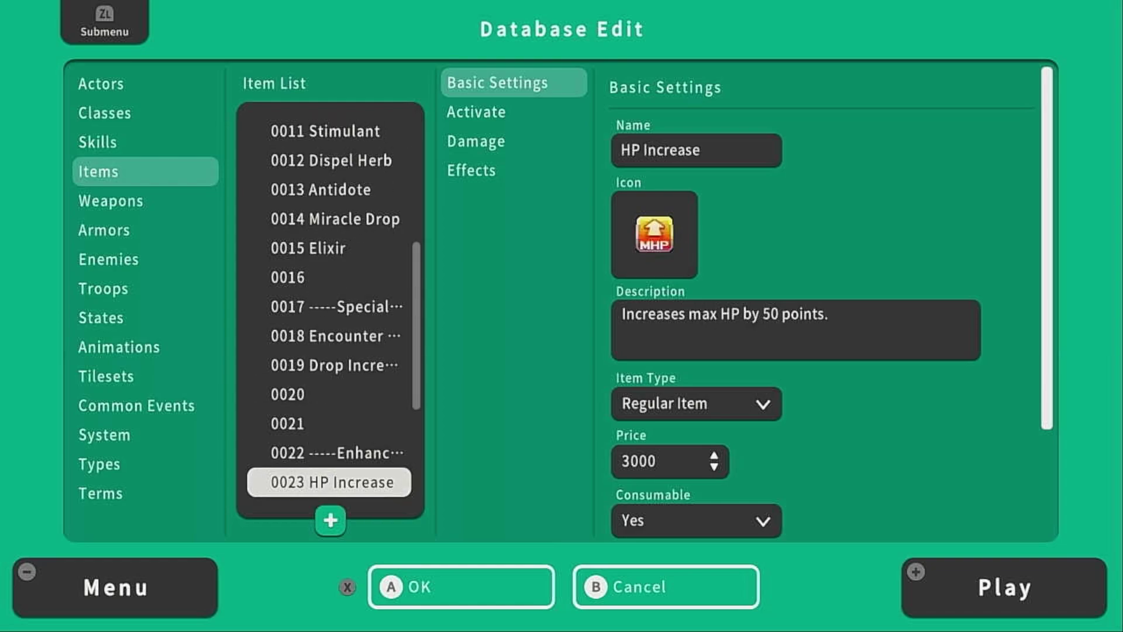
{"action": "key", "text": "Down"}
{"action": "key", "text": "Down"}
{"action": "key", "text": "Down"}
{"action": "key", "text": "Down"}
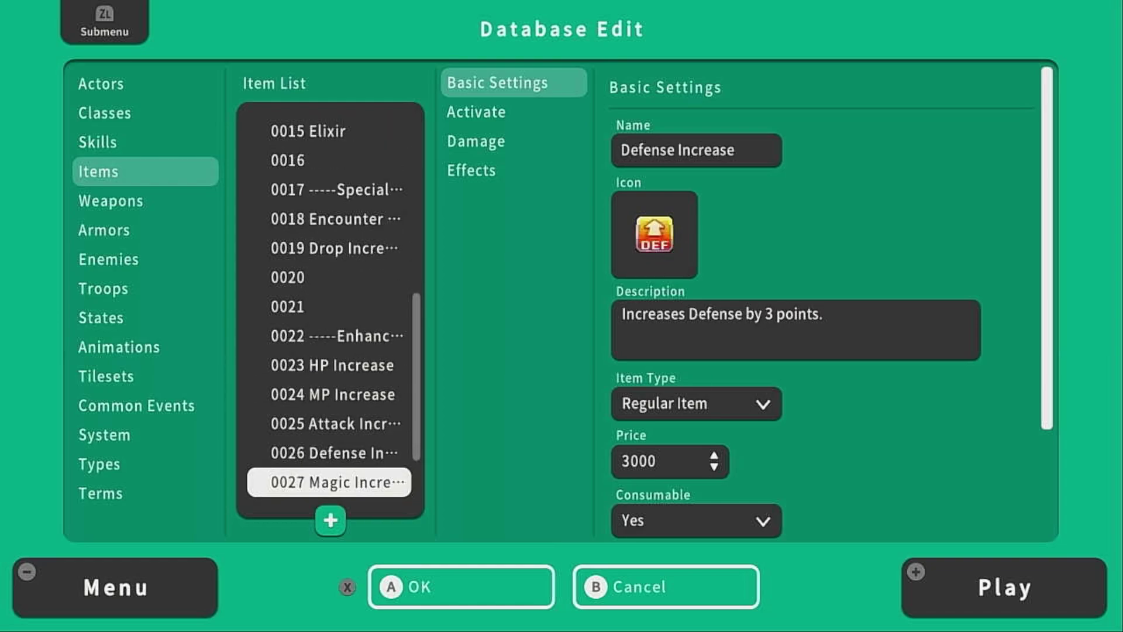
{"action": "key", "text": "Up"}
{"action": "key", "text": "Up"}
{"action": "key", "text": "Up"}
{"action": "key", "text": "Up"}
{"action": "key", "text": "Up"}
{"action": "key", "text": "Up"}
{"action": "key", "text": "Up"}
{"action": "key", "text": "Up"}
{"action": "key", "text": "Up"}
{"action": "key", "text": "Up"}
{"action": "key", "text": "Up"}
{"action": "key", "text": "Up"}
{"action": "key", "text": "Up"}
{"action": "key", "text": "Up"}
{"action": "key", "text": "Up"}
{"action": "key", "text": "Up"}
{"action": "key", "text": "Up"}
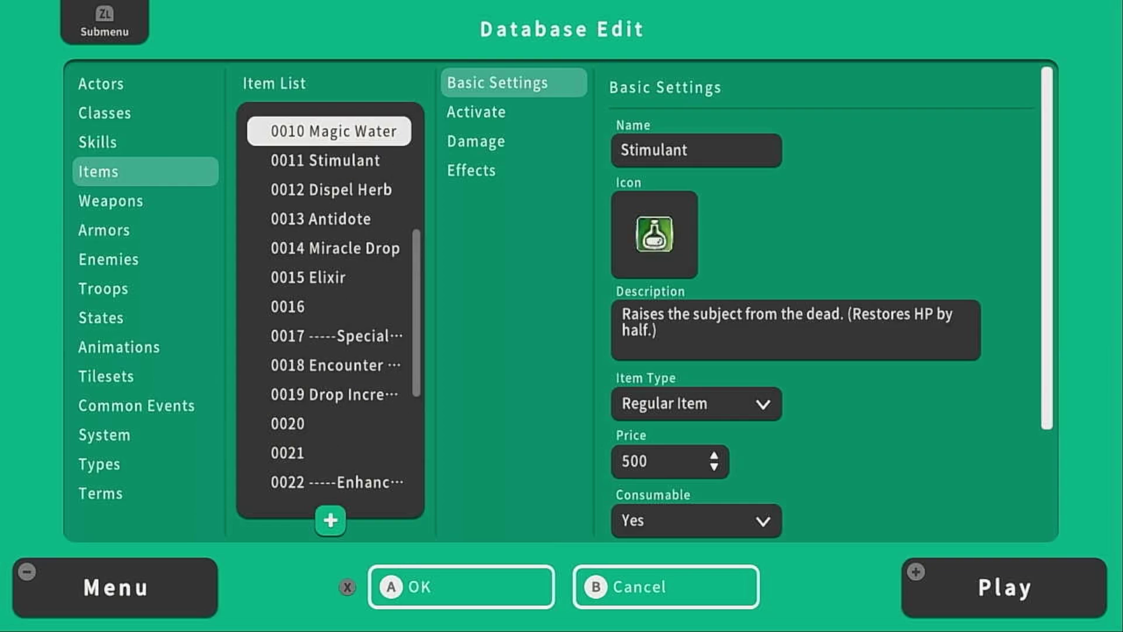
{"action": "key", "text": "Up"}
{"action": "key", "text": "Up"}
{"action": "key", "text": "Up"}
{"action": "key", "text": "Up"}
- Browse down through Magic Water, 0018 Encounter Decrease and 0024 MP Increase
{"action": "key", "text": "Down"}
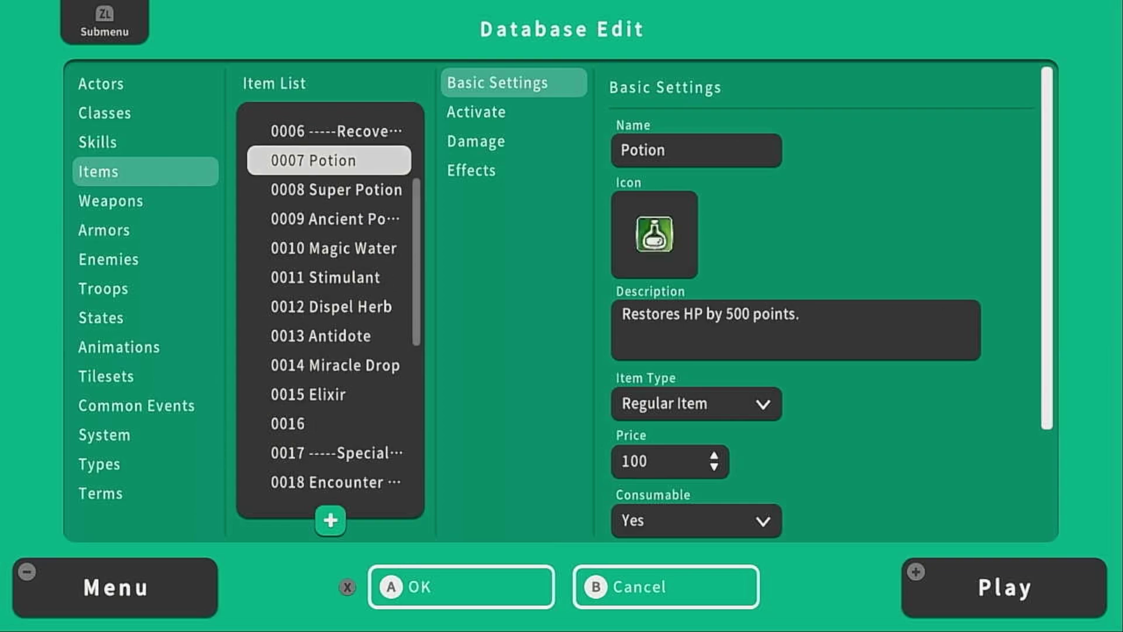
{"action": "key", "text": "Down"}
{"action": "key", "text": "Down"}
{"action": "key", "text": "Down"}
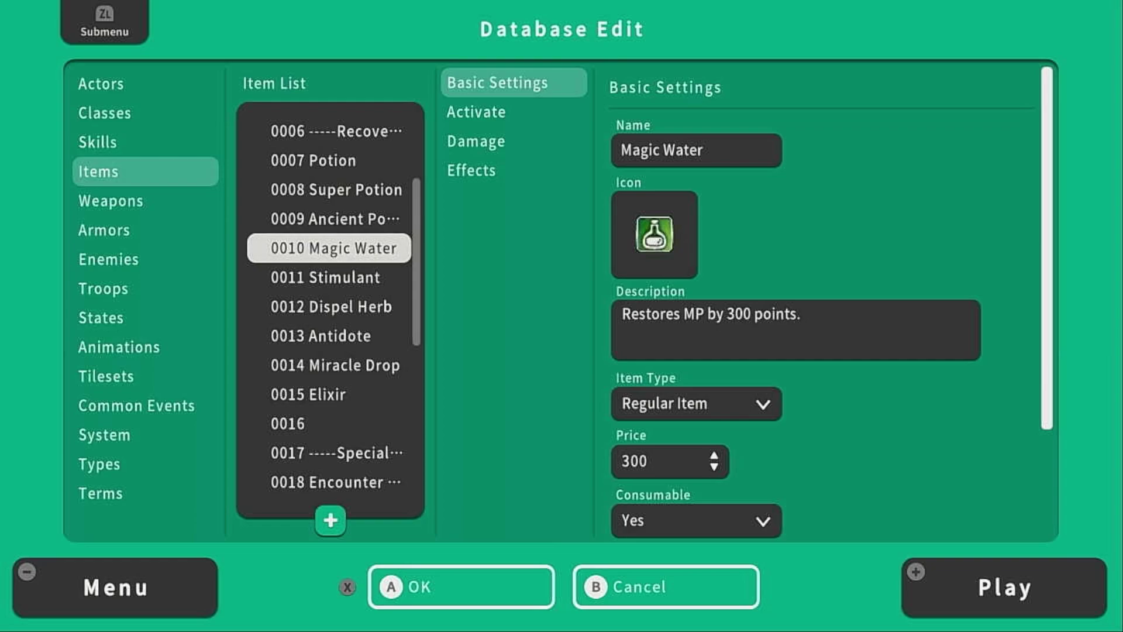
{"action": "key", "text": "Down"}
{"action": "key", "text": "Down"}
{"action": "key", "text": "Down"}
{"action": "key", "text": "Down"}
{"action": "key", "text": "Down"}
{"action": "key", "text": "Down"}
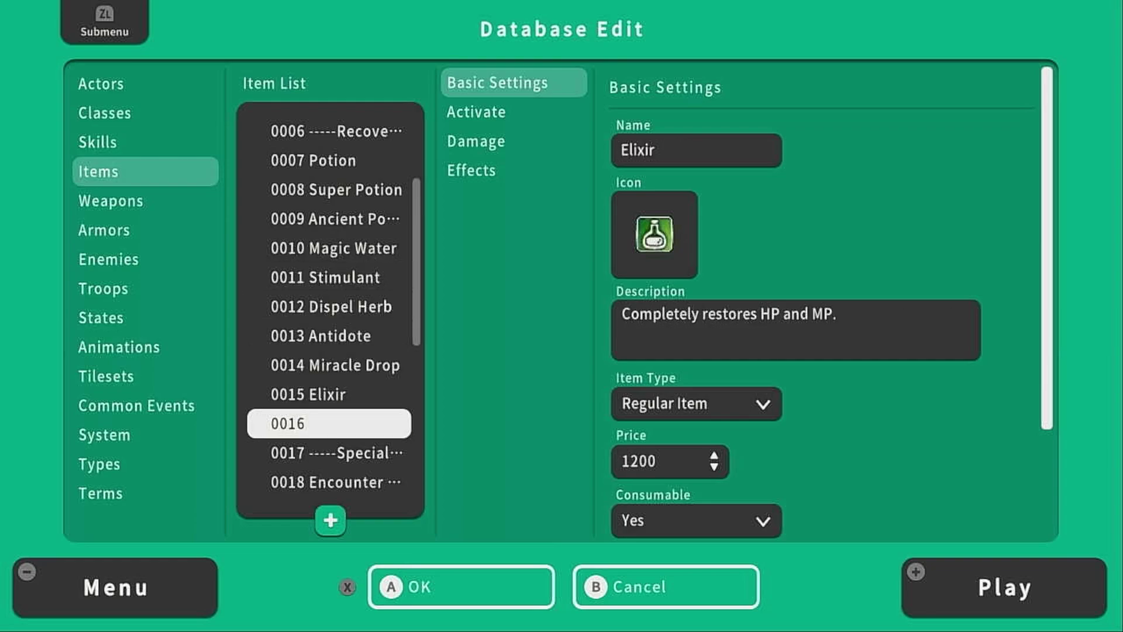
{"action": "key", "text": "Down"}
{"action": "key", "text": "Down"}
{"action": "key", "text": "Down"}
{"action": "key", "text": "Up"}
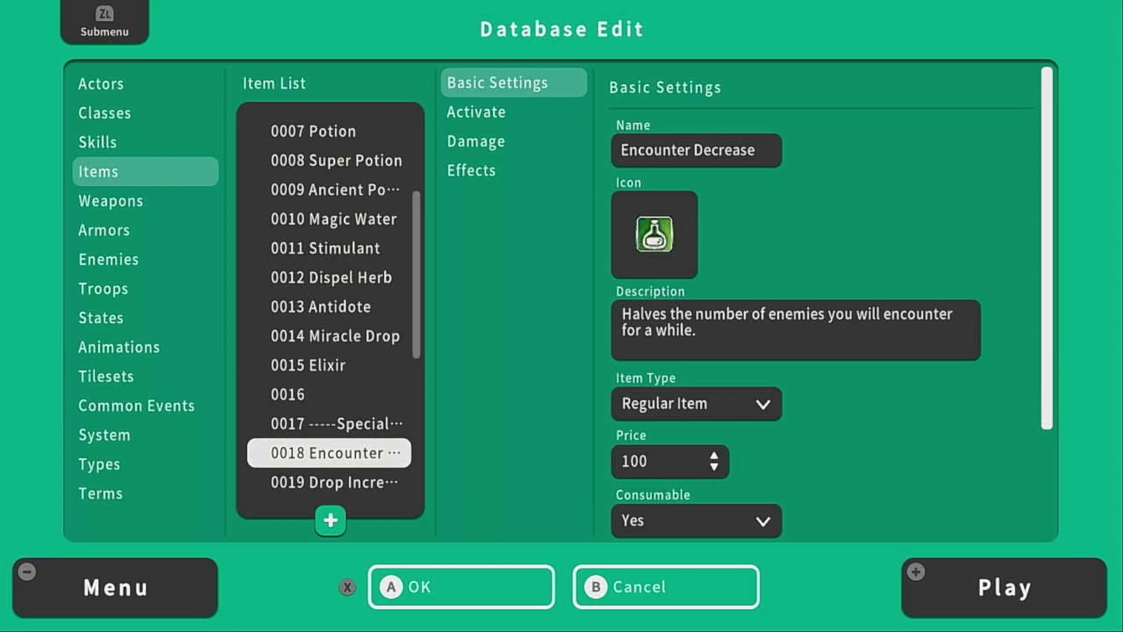
{"action": "key", "text": "Down"}
{"action": "key", "text": "Down"}
{"action": "key", "text": "Down"}
{"action": "key", "text": "Down"}
{"action": "key", "text": "Down"}
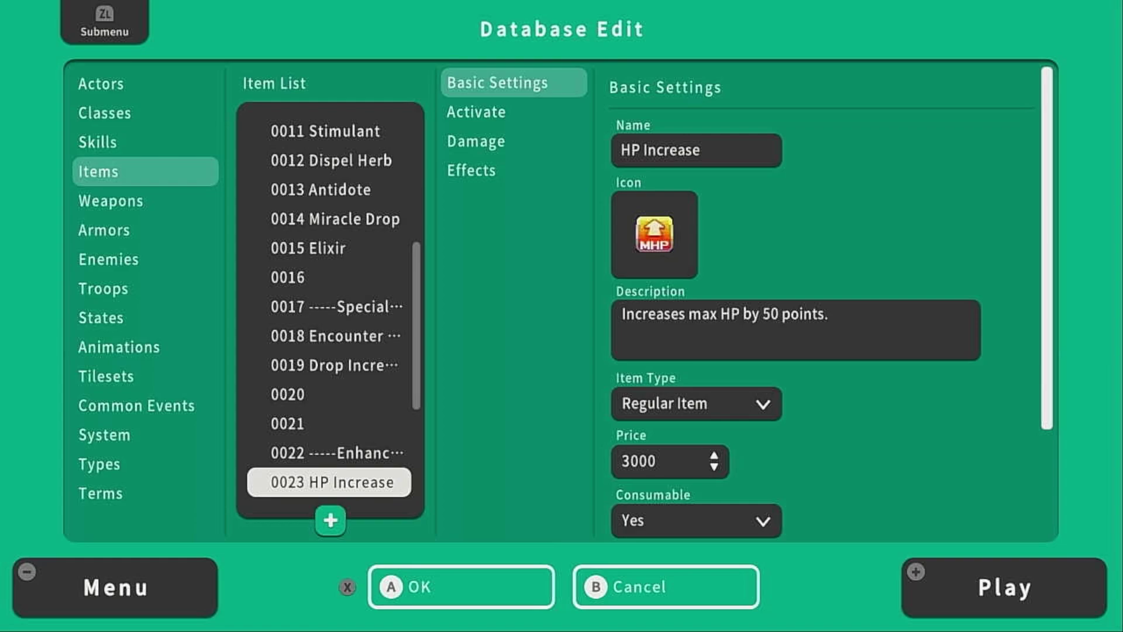
{"action": "key", "text": "Down"}
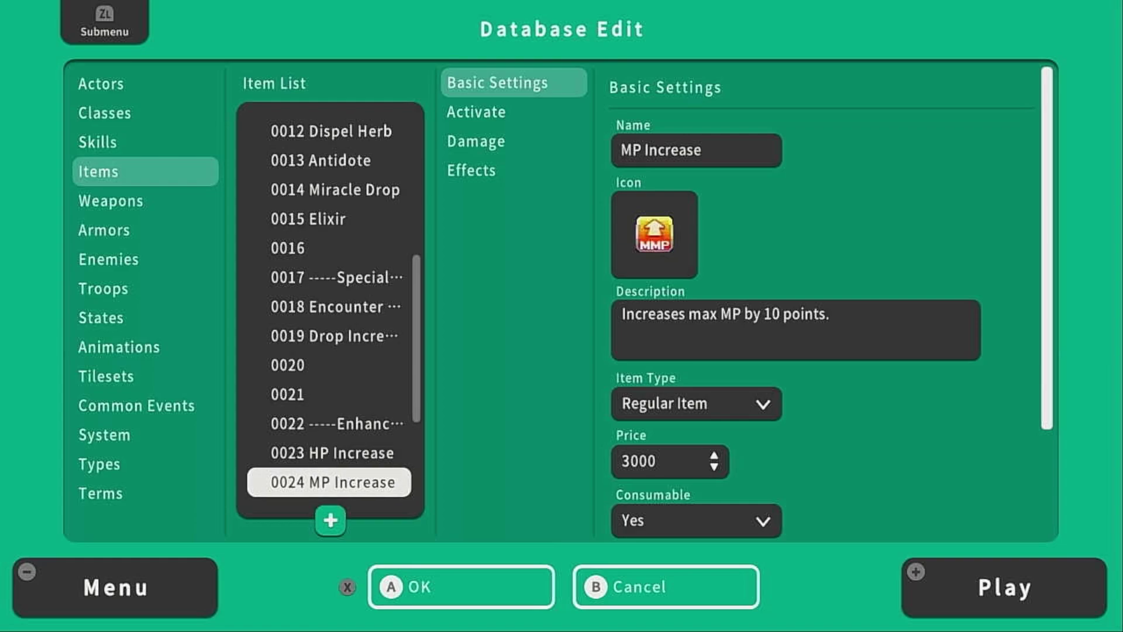
{"action": "scroll", "coordinate": [331, 310], "scroll_direction": "down", "scroll_amount": 3}
- Raise the item database maximum from 30 to 35
{"action": "key", "text": "x"}
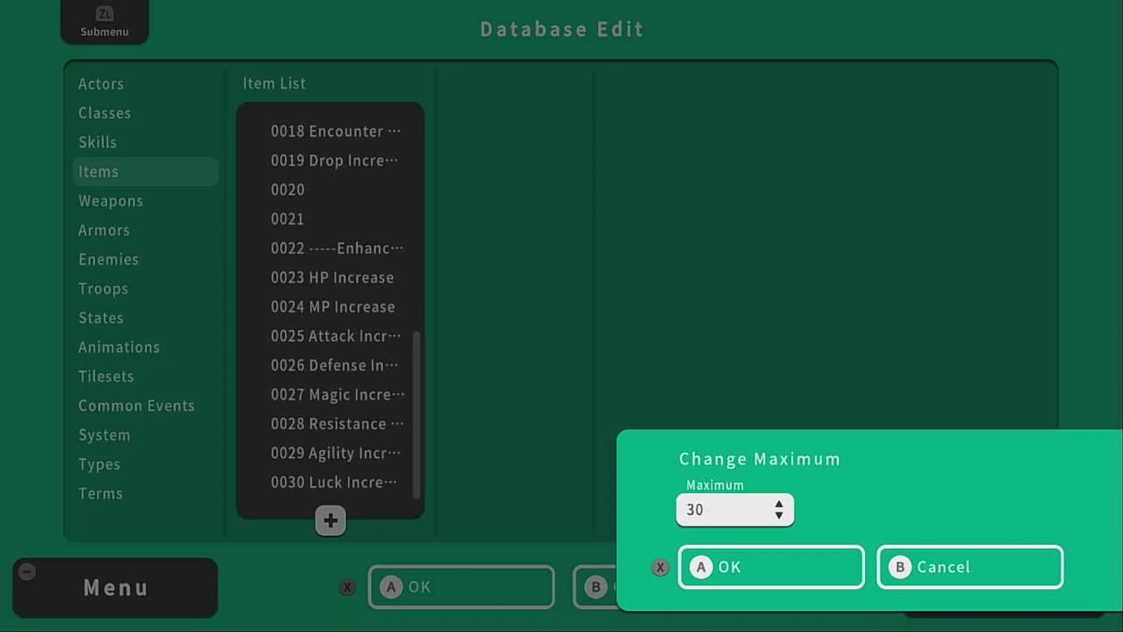
{"action": "key", "text": "Up"}
{"action": "key", "text": "Up"}
{"action": "key", "text": "Up"}
{"action": "key", "text": "Up"}
{"action": "key", "text": "Up"}
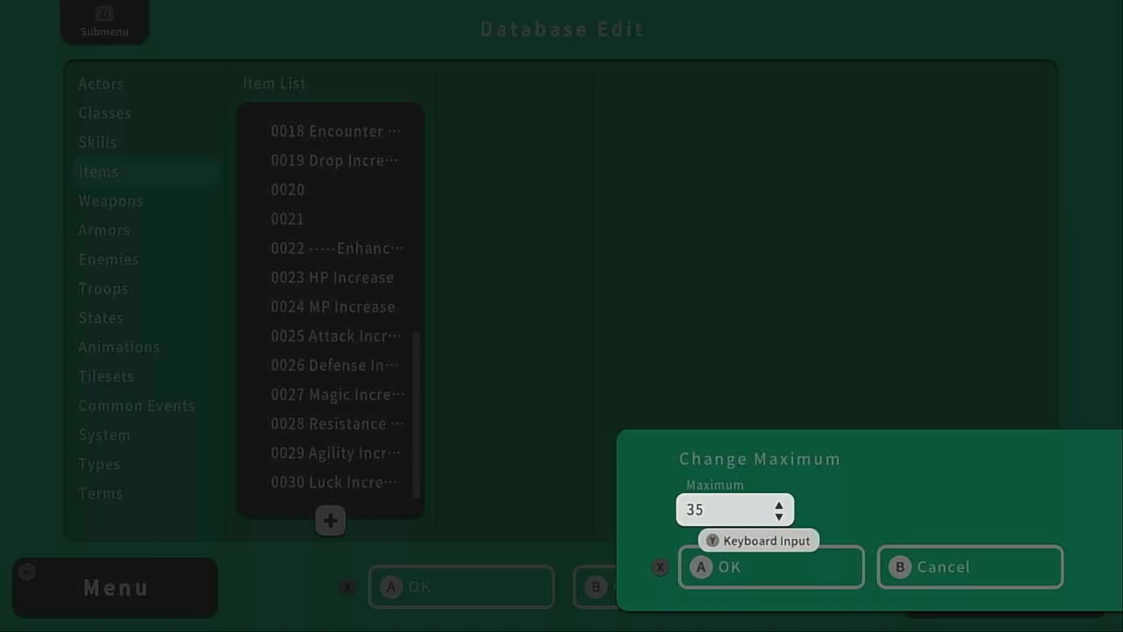
{"action": "key", "text": "Return"}
- On new entry 0032, review Item Type and Consumable, keeping Regular Item and Yes
{"action": "key", "text": "Right"}
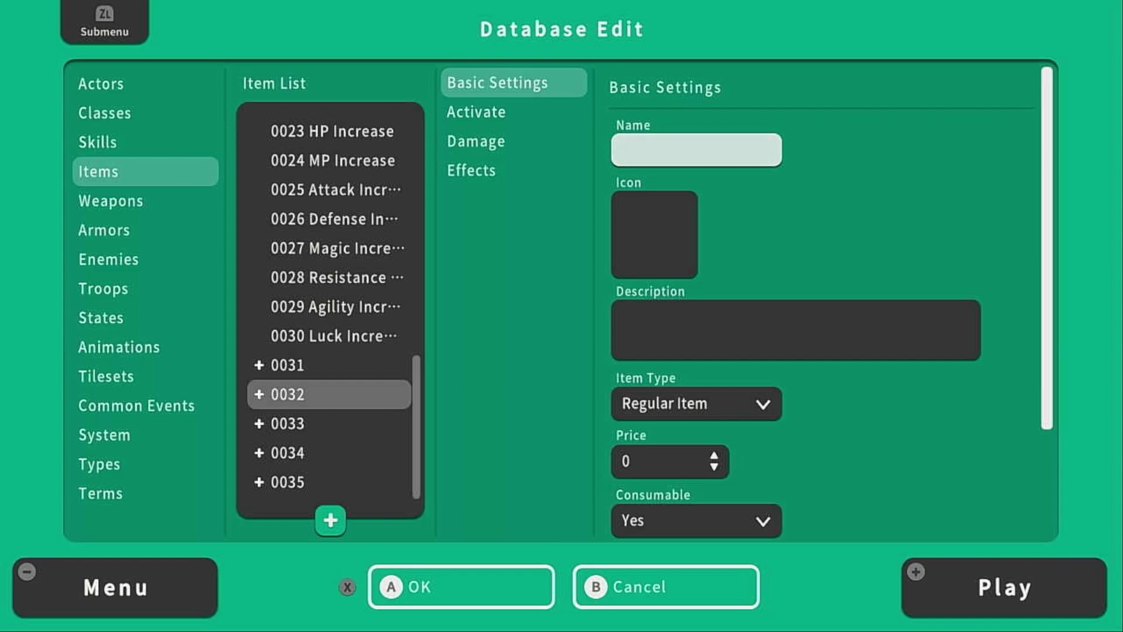
{"action": "key", "text": "Down"}
{"action": "key", "text": "Down"}
{"action": "key", "text": "Down"}
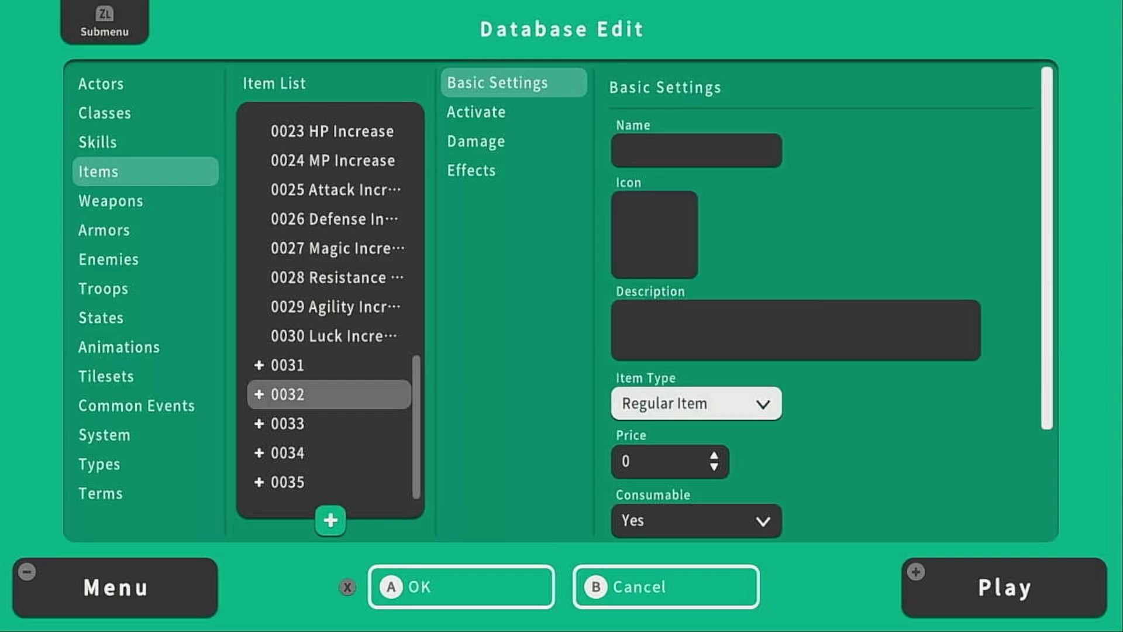
{"action": "key", "text": "Return"}
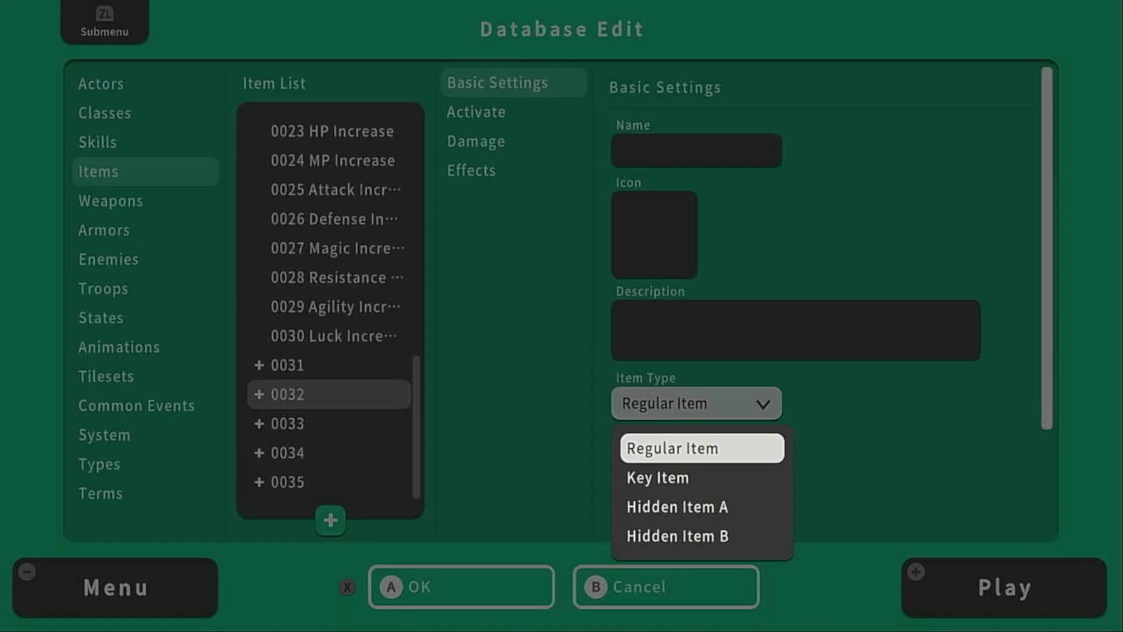
{"action": "key", "text": "Down"}
{"action": "key", "text": "Down"}
{"action": "key", "text": "Down"}
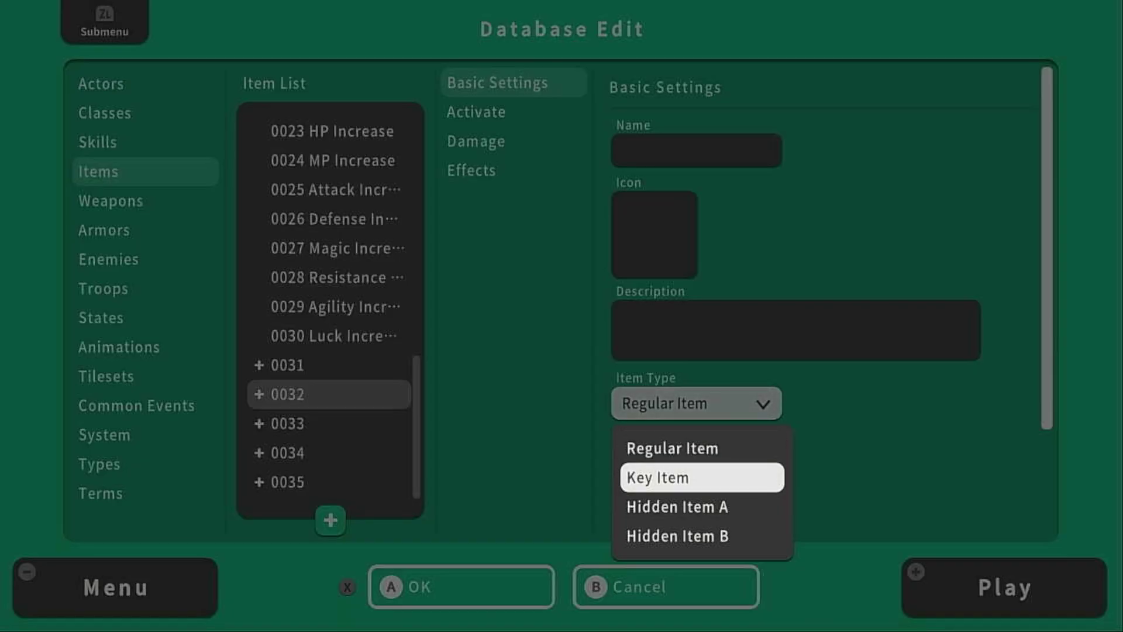
{"action": "key", "text": "Up"}
{"action": "key", "text": "Down"}
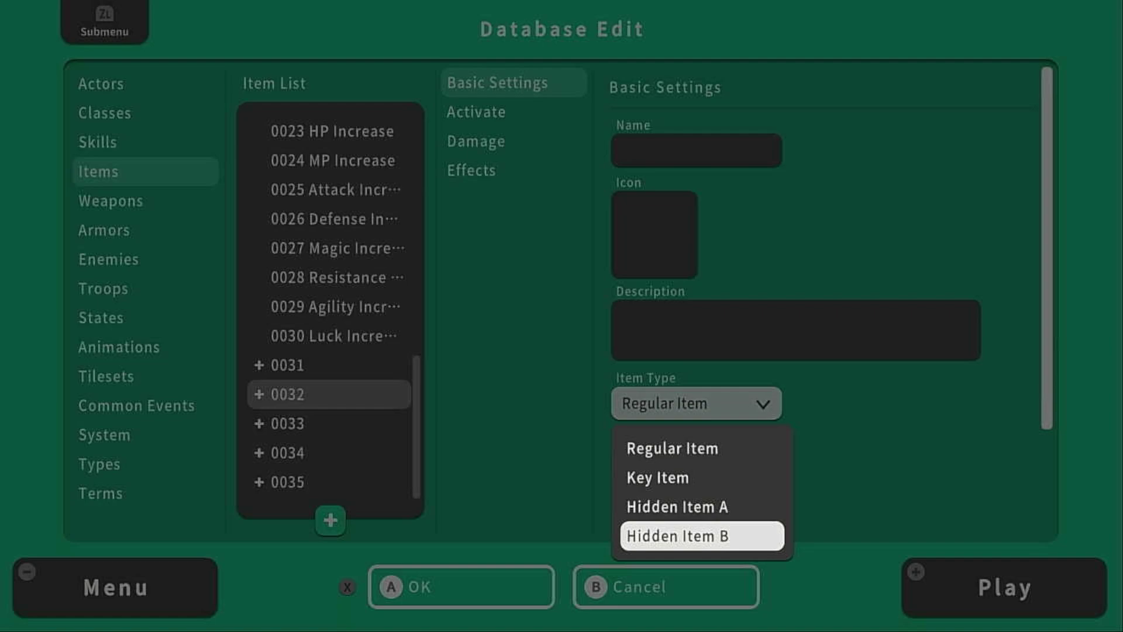
{"action": "key", "text": "Up"}
{"action": "key", "text": "Up"}
{"action": "key", "text": "Up"}
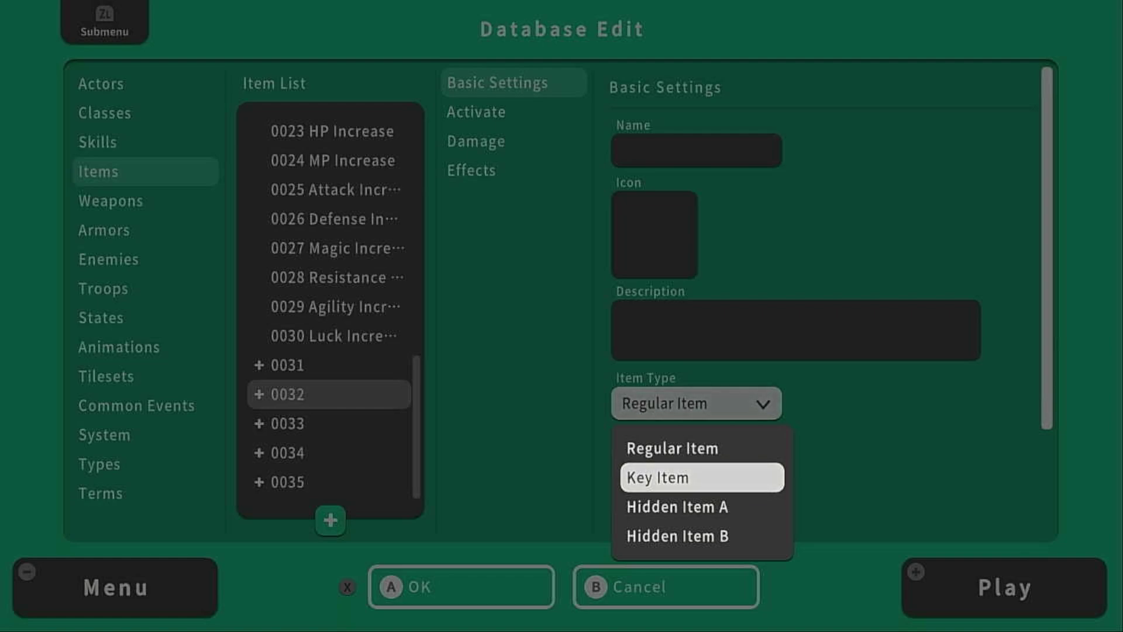
{"action": "key", "text": "Up"}
{"action": "key", "text": "Down"}
{"action": "key", "text": "Escape"}
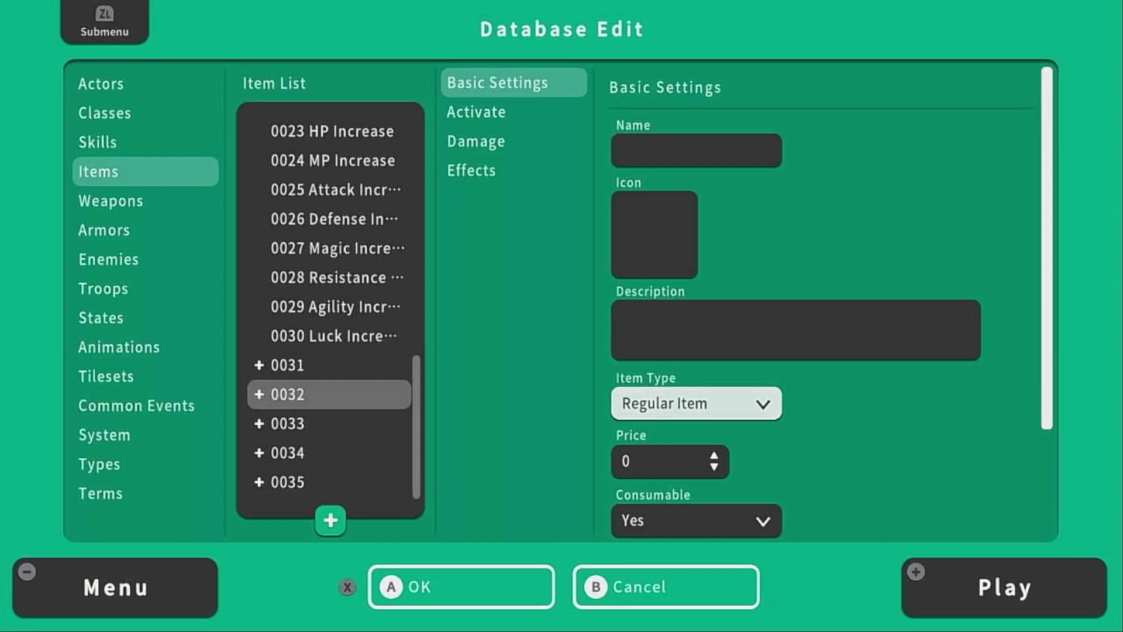
{"action": "key", "text": "Down"}
{"action": "key", "text": "Return"}
{"action": "key", "text": "Return"}
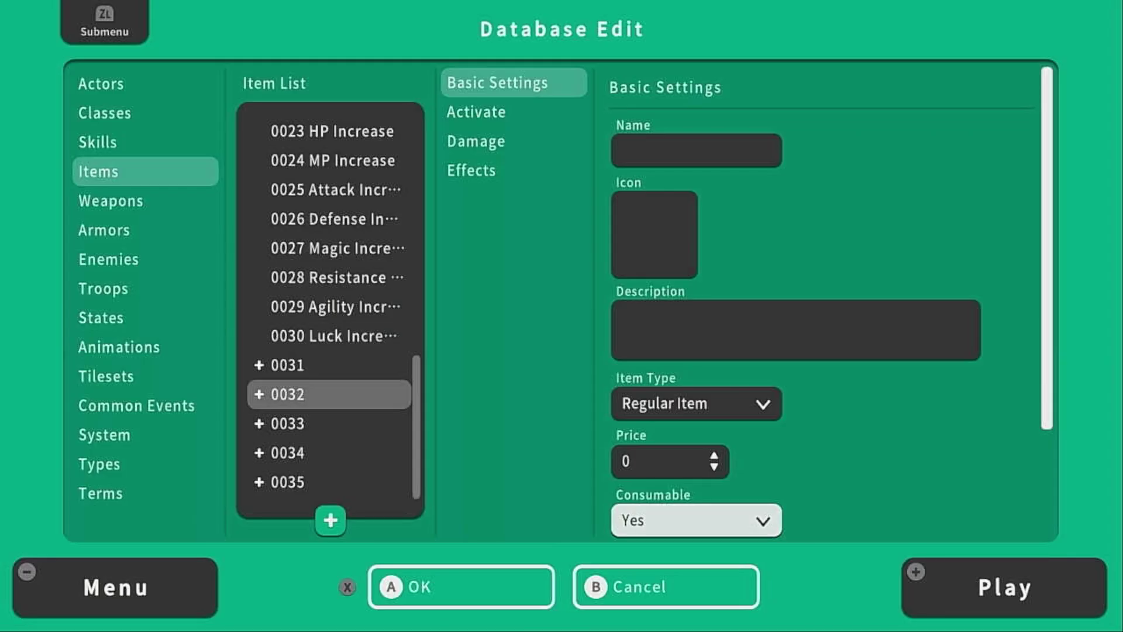
- Review item 0032's Range options, keeping Side Ally, Target Single and Status Alive
{"action": "key", "text": "Down"}
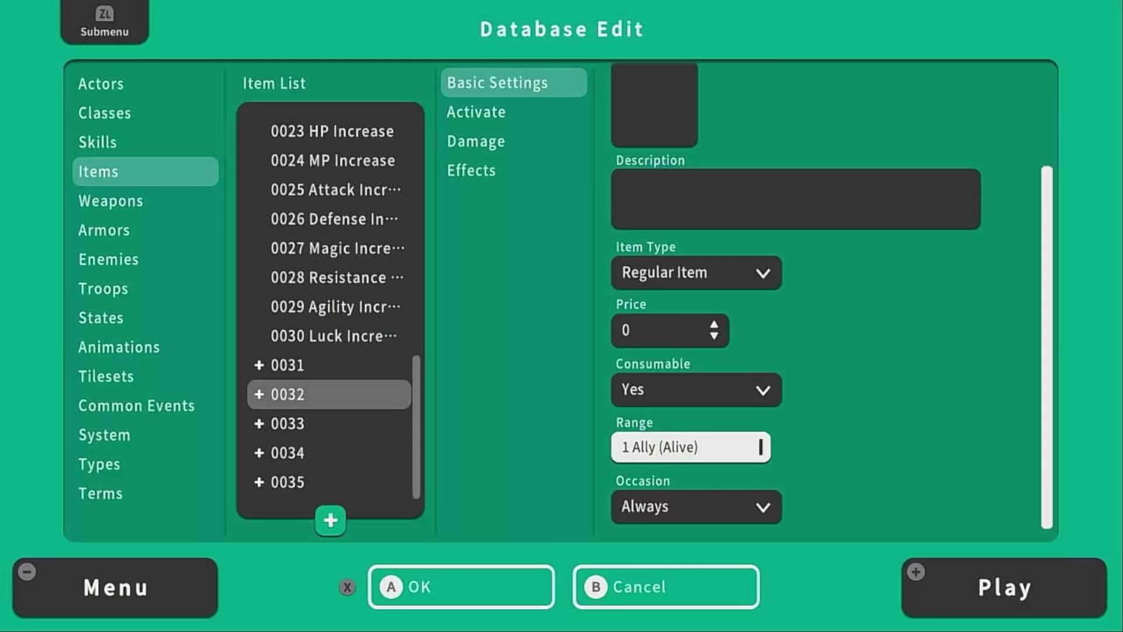
{"action": "key", "text": "Return"}
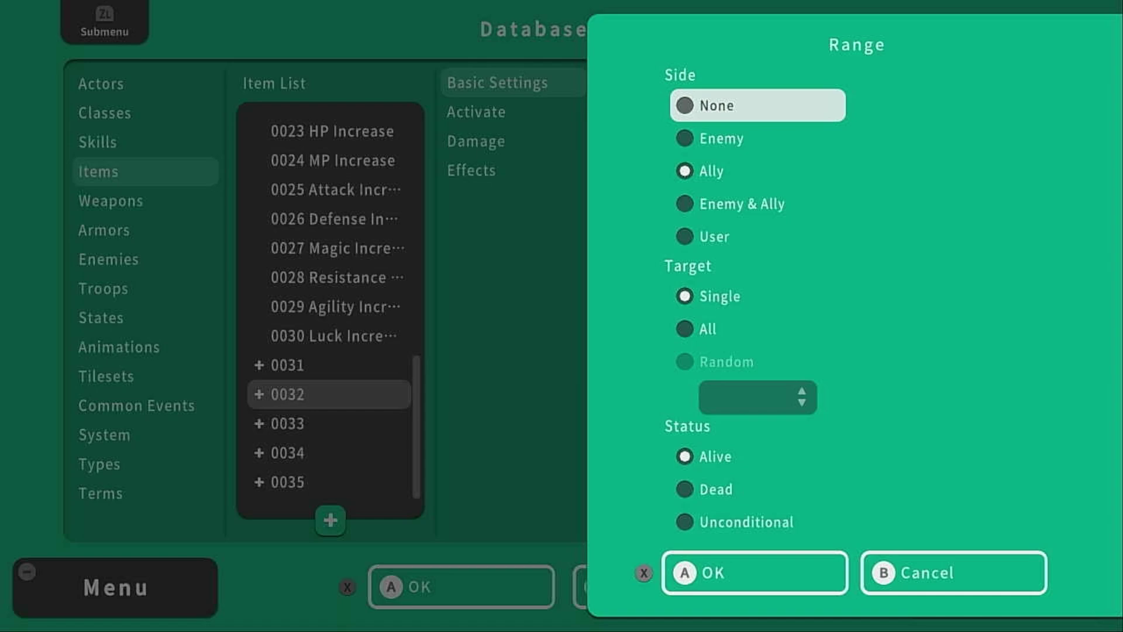
{"action": "key", "text": "Down"}
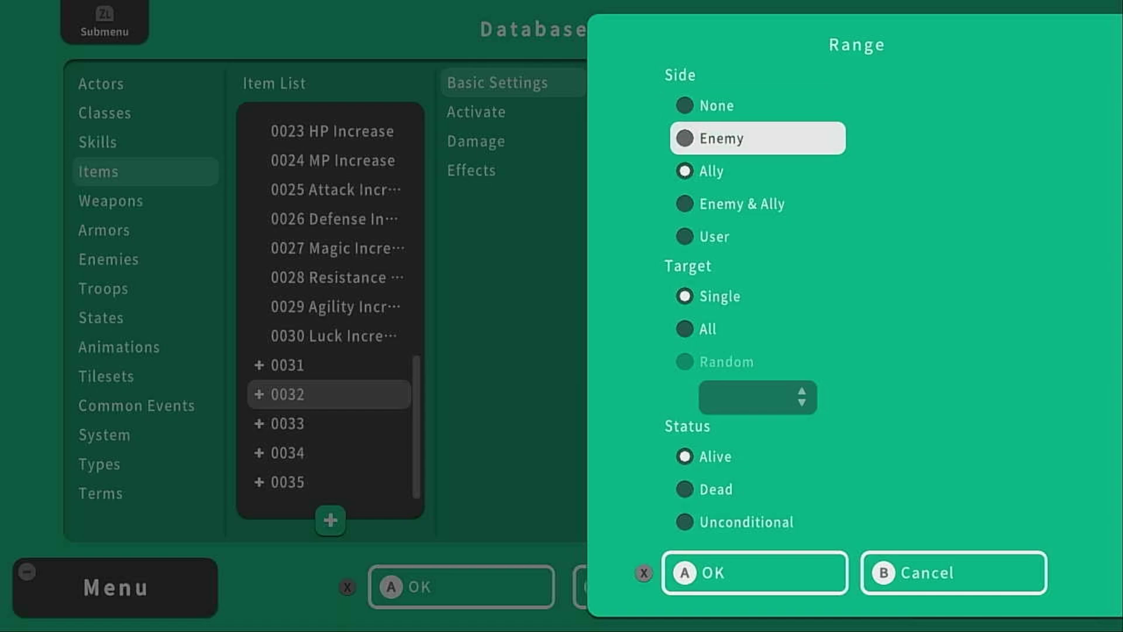
{"action": "key", "text": "Down"}
{"action": "key", "text": "Down"}
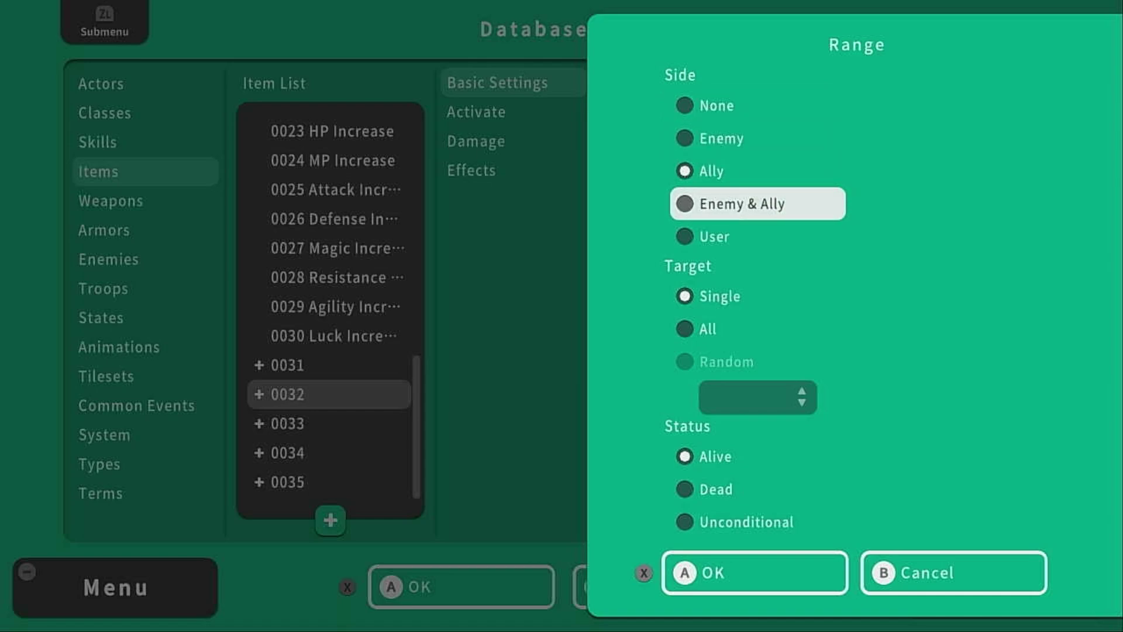
{"action": "key", "text": "Down"}
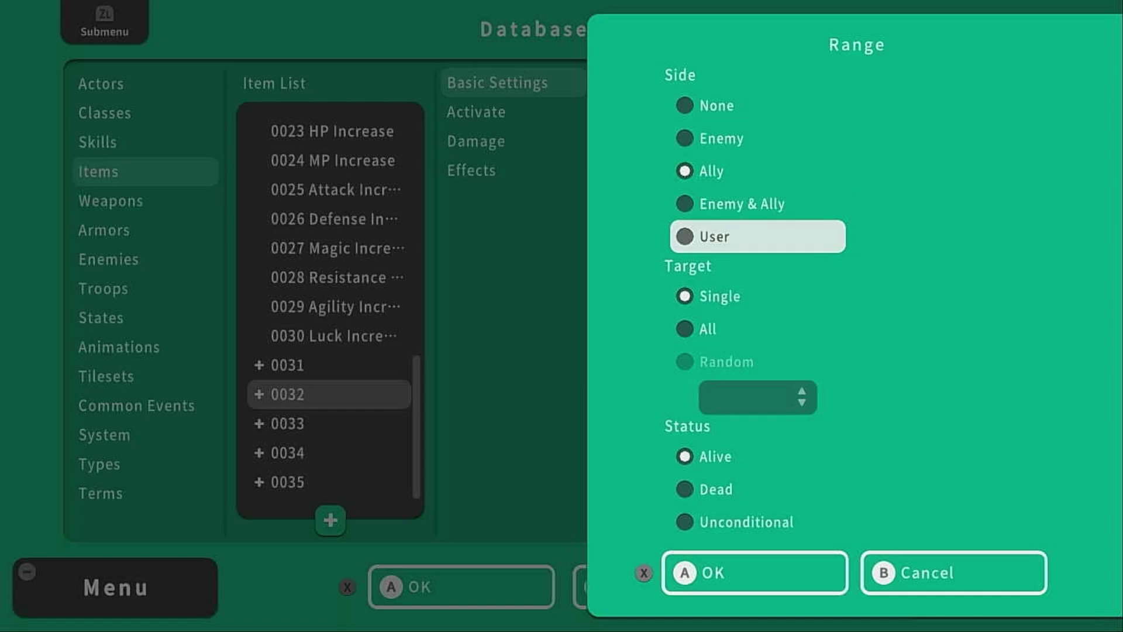
{"action": "key", "text": "Down"}
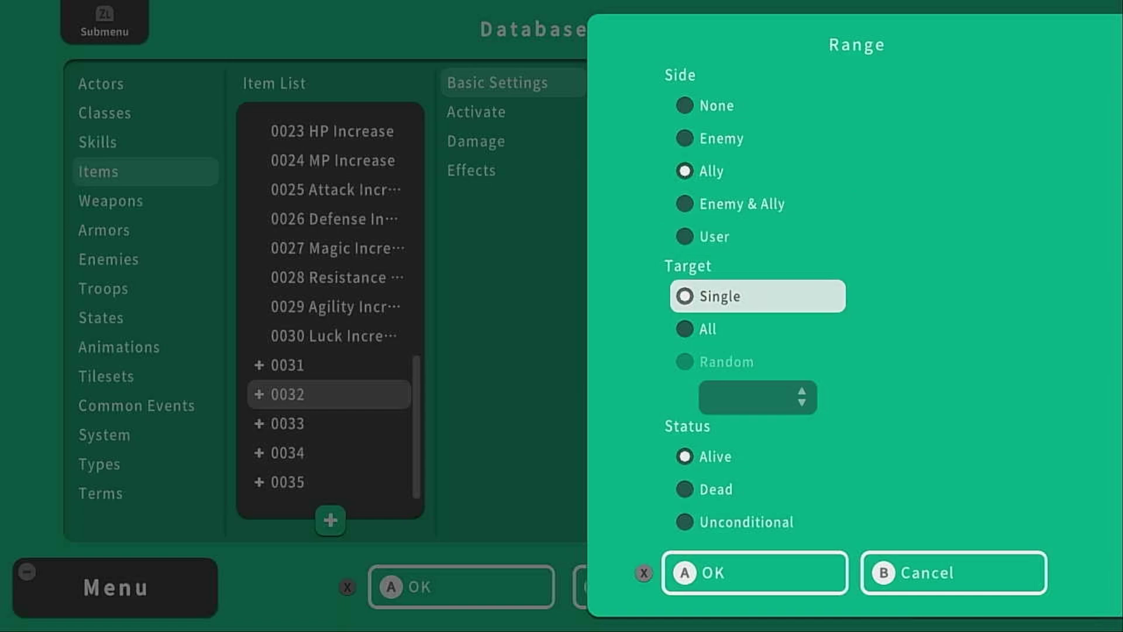
{"action": "key", "text": "Down"}
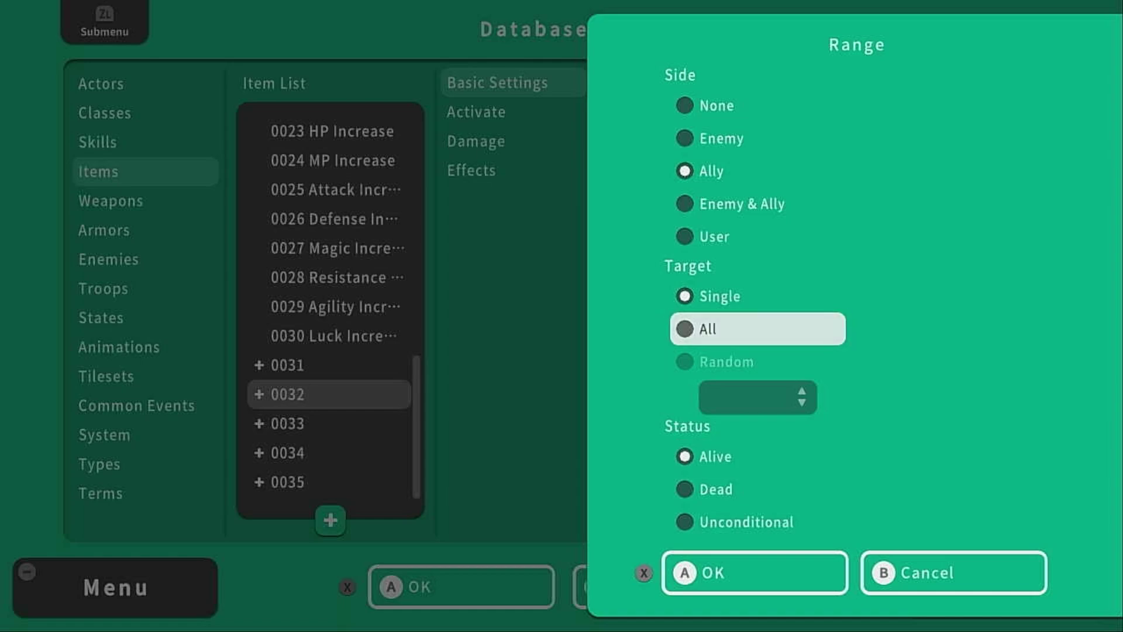
{"action": "key", "text": "Down"}
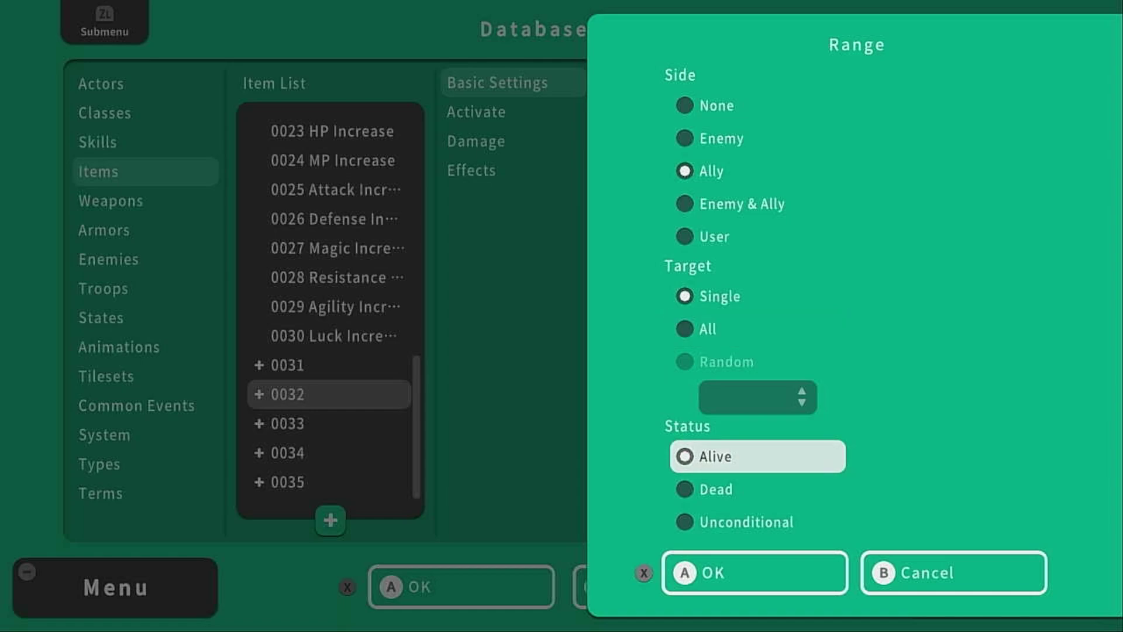
{"action": "key", "text": "Down"}
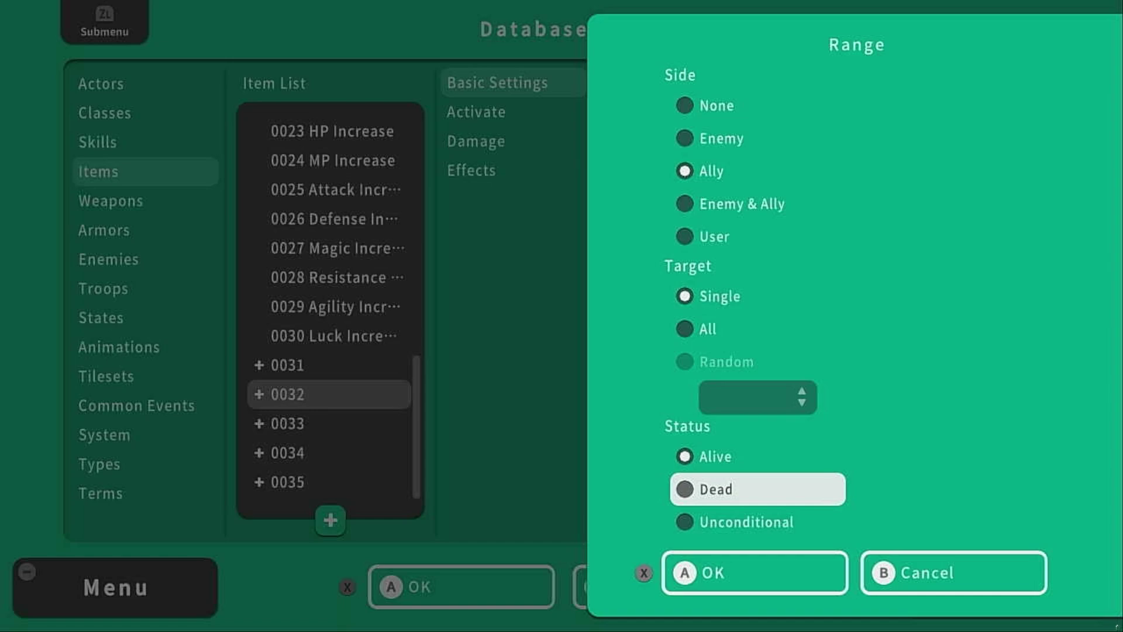
{"action": "key", "text": "Down"}
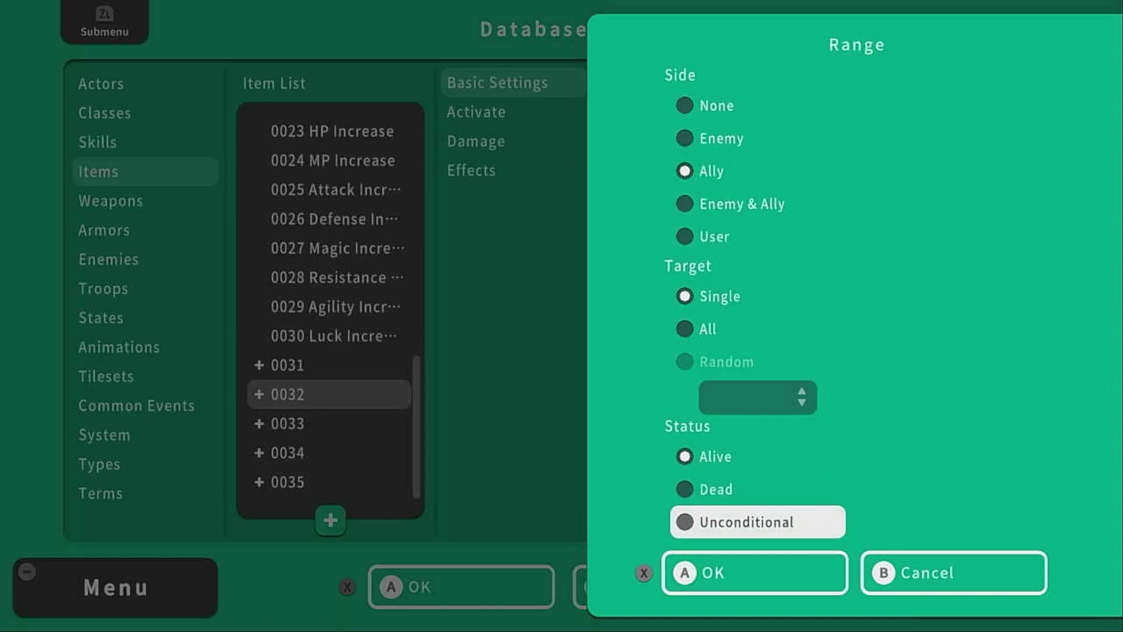
{"action": "key", "text": "Down"}
- Confirm the 1 Ally (Alive) range and highlight Never Use in the Occasion list
{"action": "key", "text": "Return"}
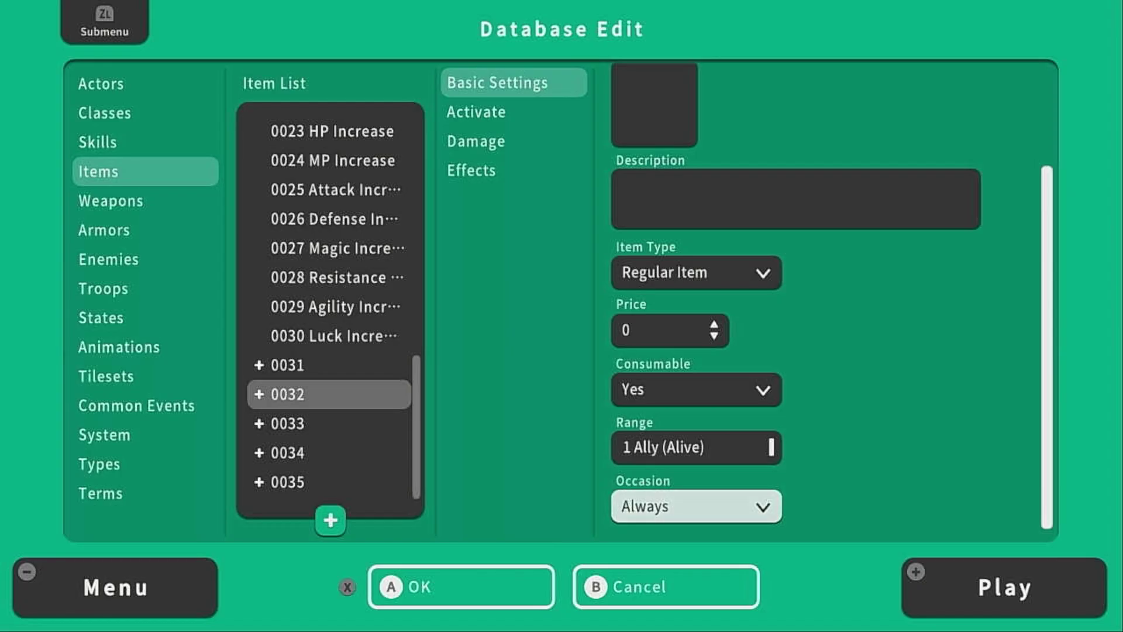
{"action": "key", "text": "Return"}
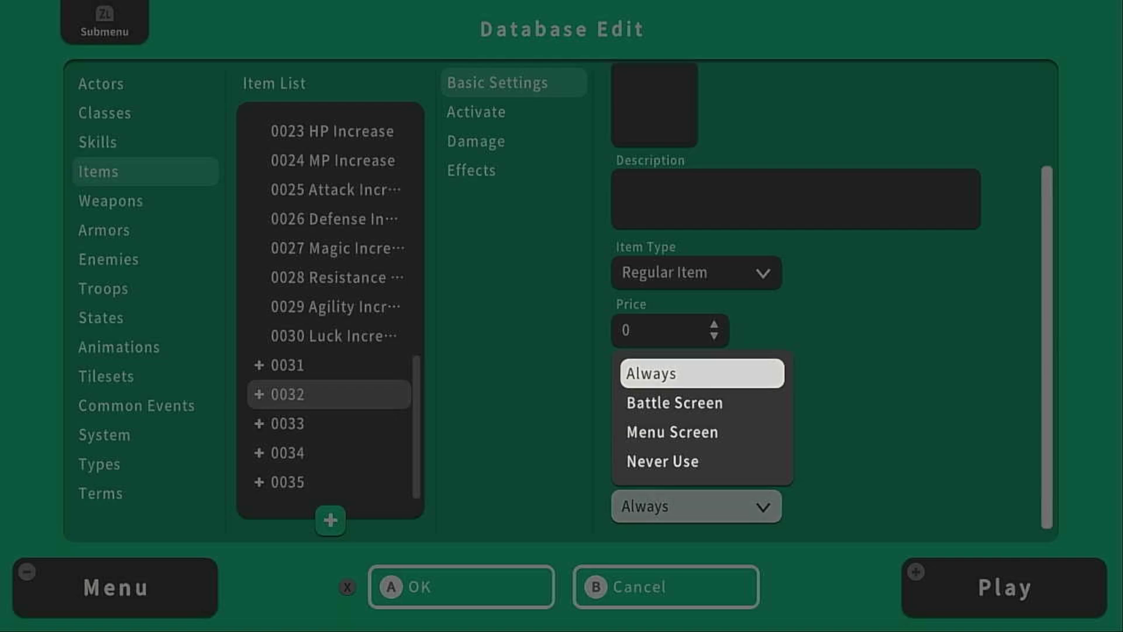
{"action": "key", "text": "Down"}
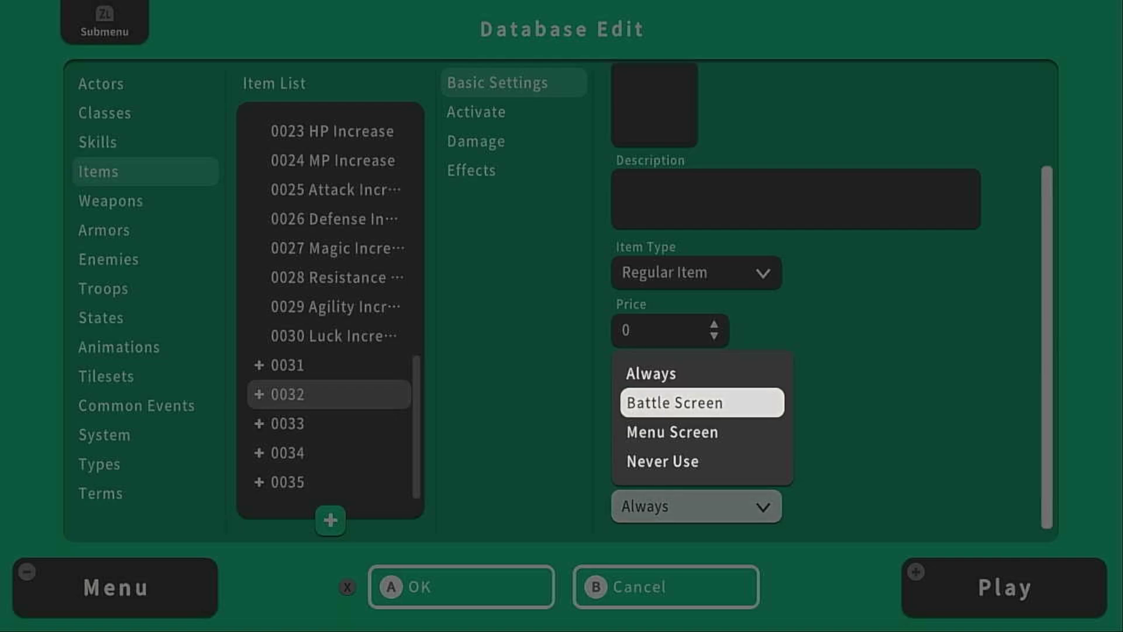
{"action": "key", "text": "Down"}
{"action": "key", "text": "Down"}
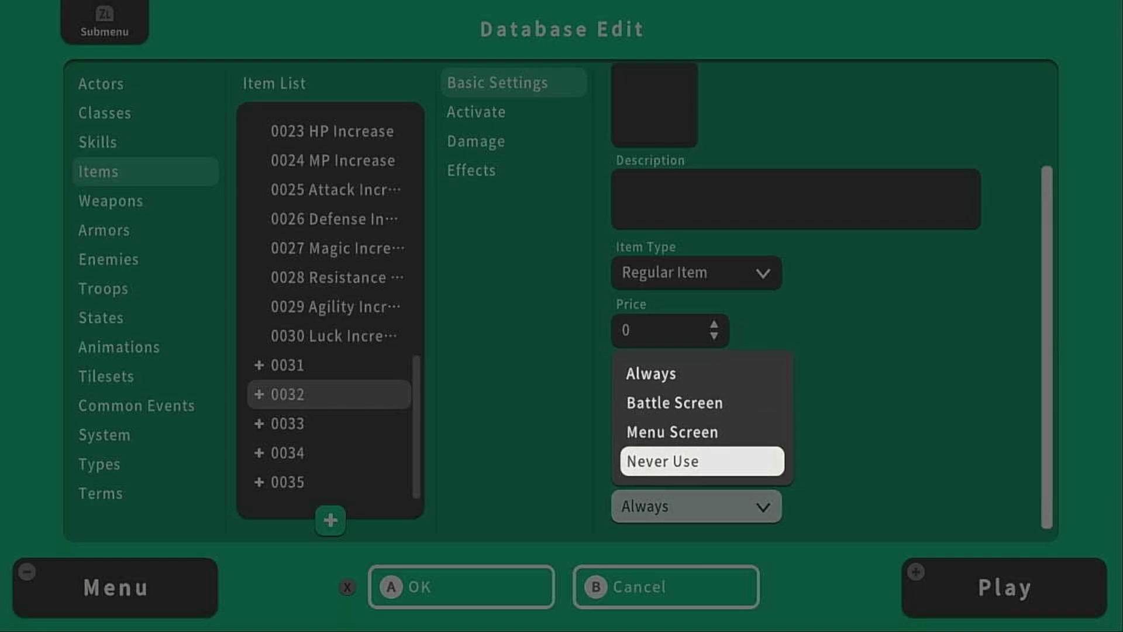
- Set the occasion to Never Use and review Activate settings: Speed 0, Success 100%, Repeats 1
{"action": "key", "text": "Return"}
{"action": "key", "text": "Page_Down"}
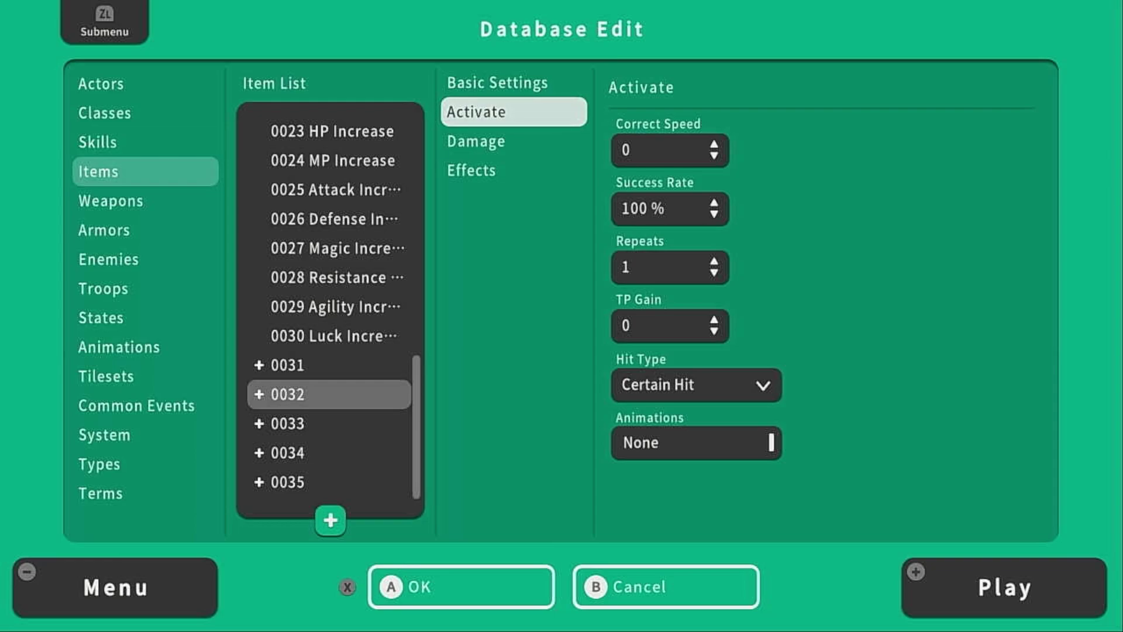
{"action": "key", "text": "Right"}
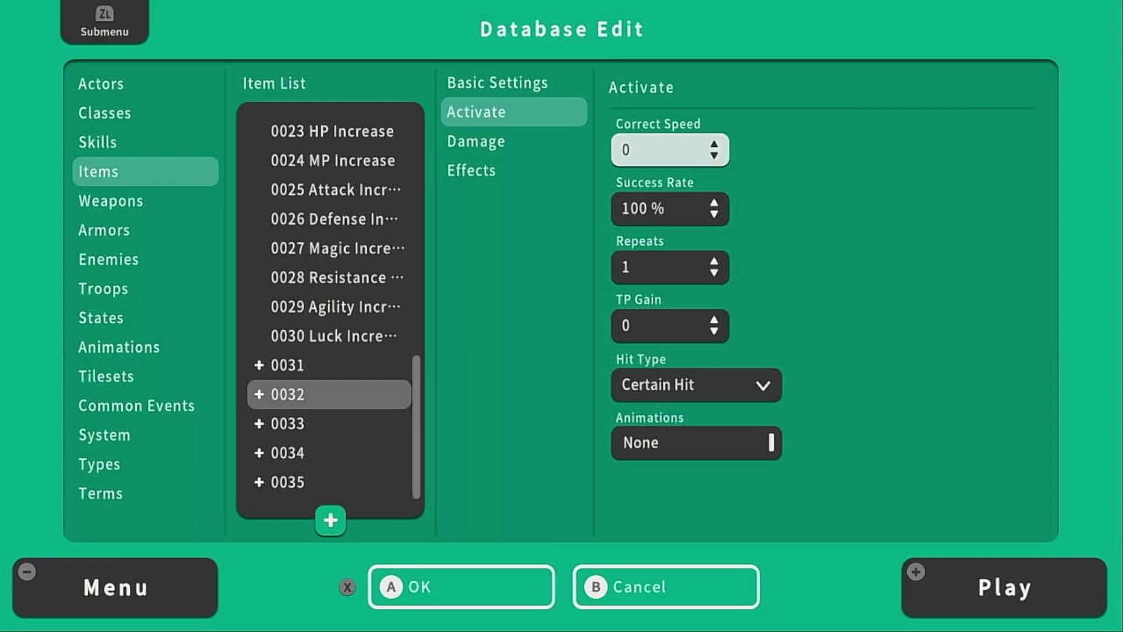
{"action": "key", "text": "Down"}
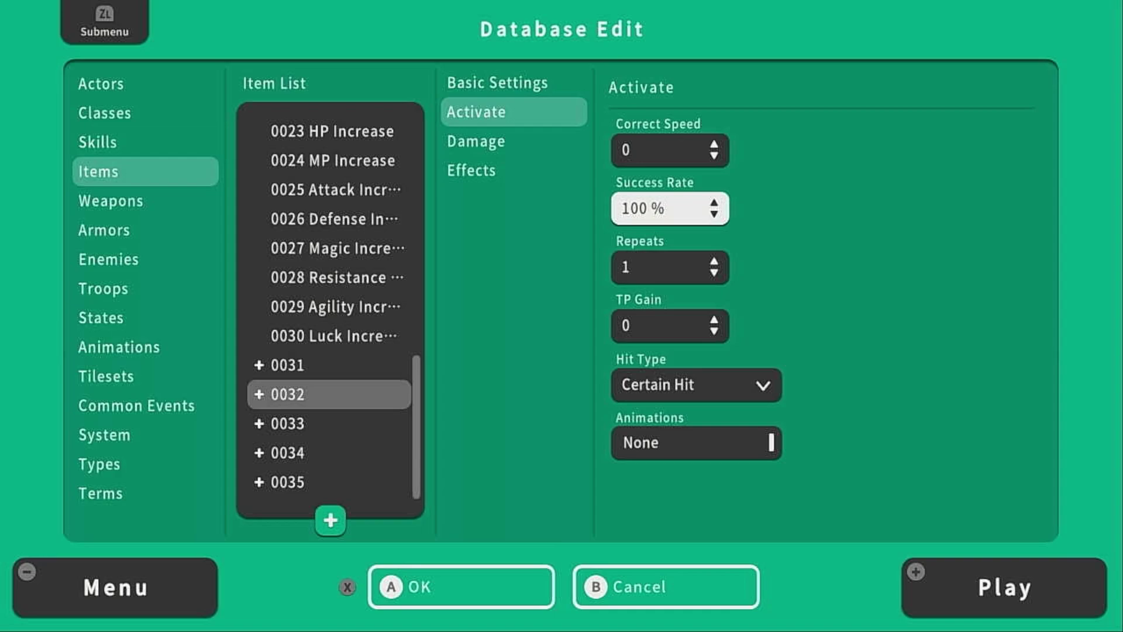
{"action": "key", "text": "Down"}
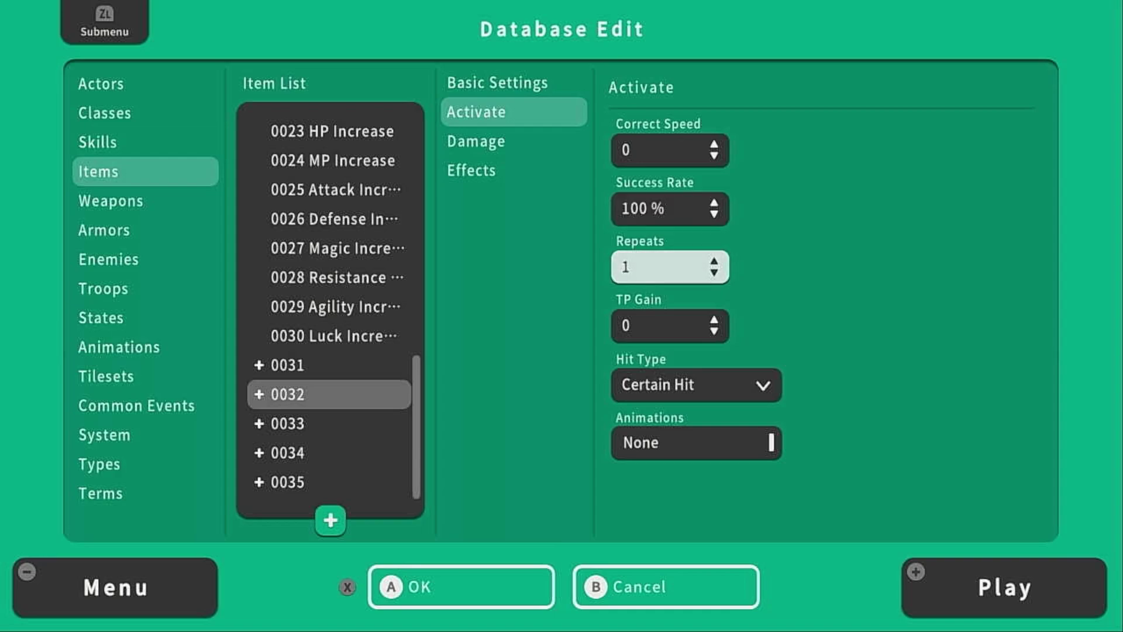
{"action": "key", "text": "Down"}
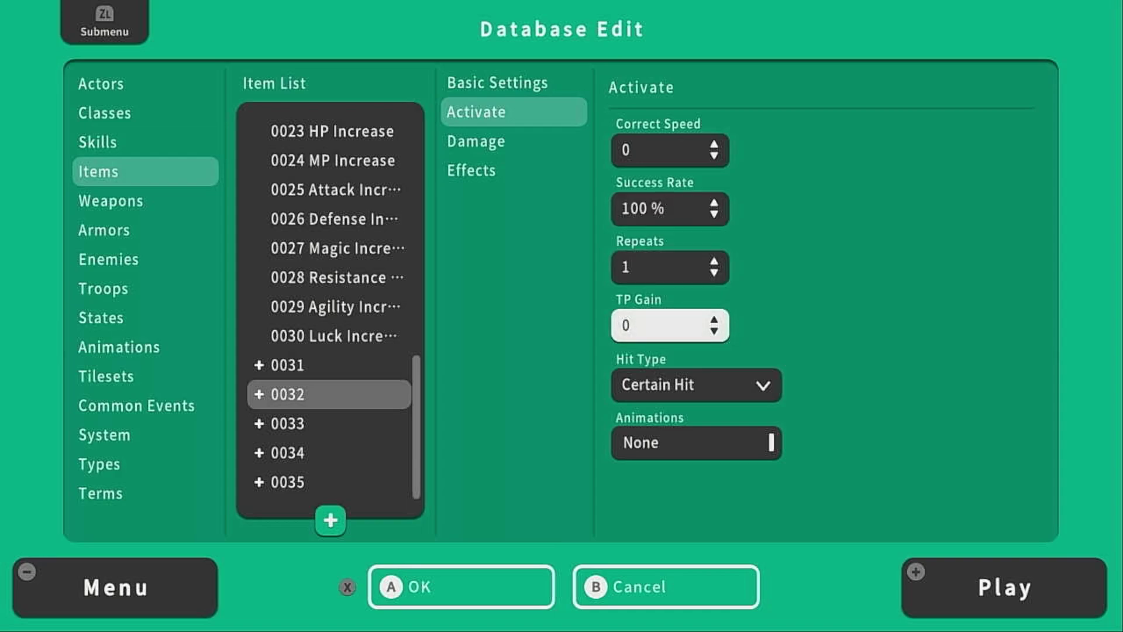
{"action": "key", "text": "Down"}
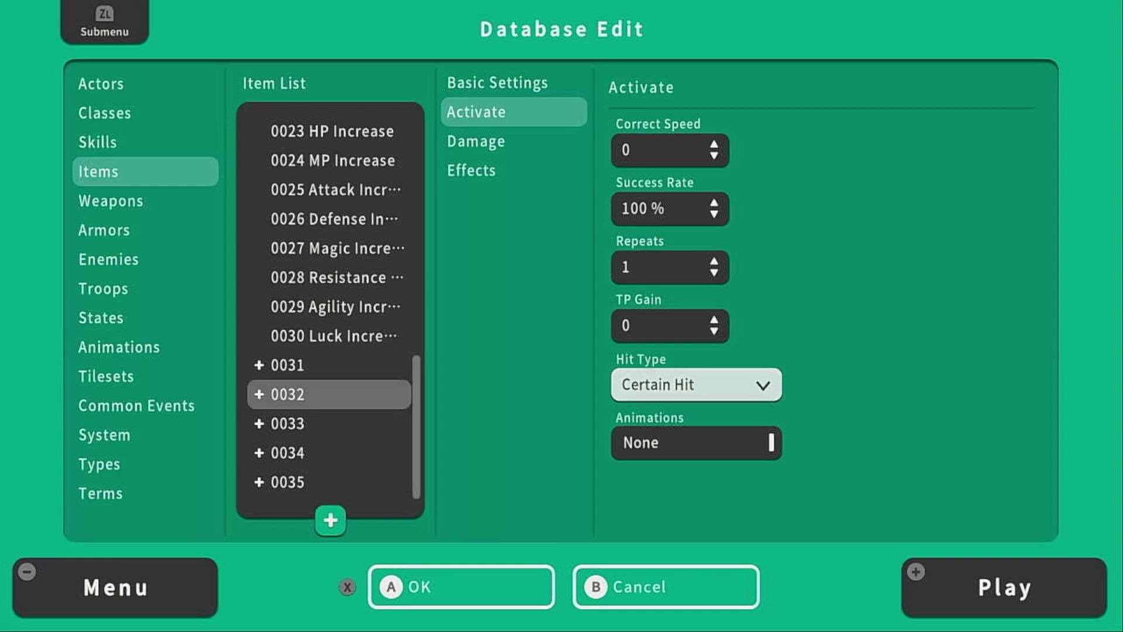
- Check the Hit Type list, keeping Certain Hit, and move on to animations
{"action": "key", "text": "Return"}
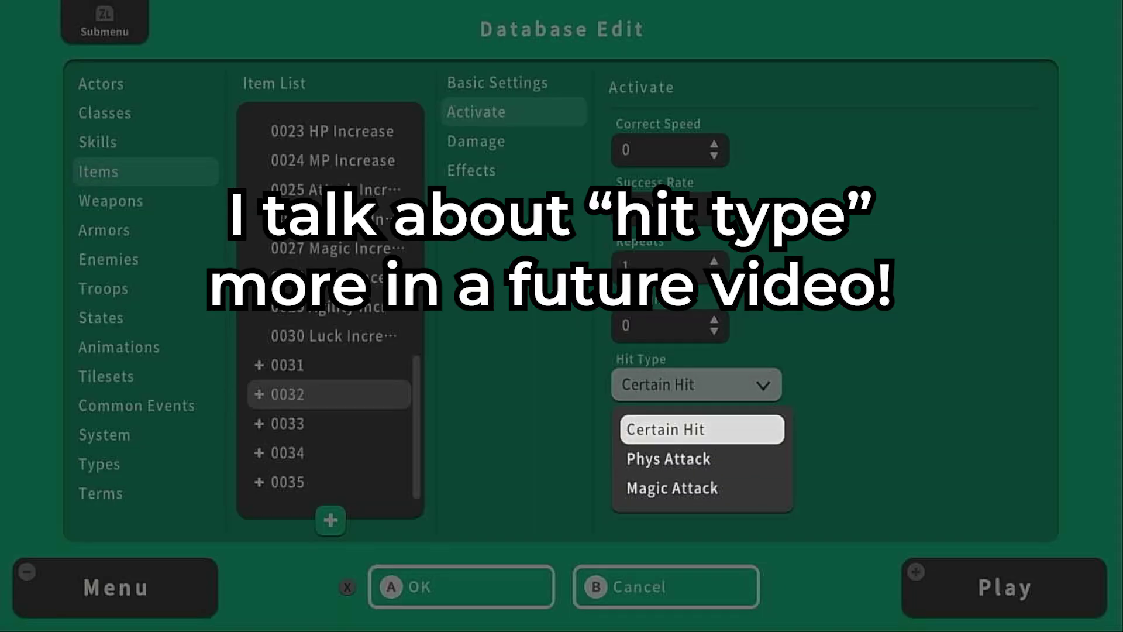
{"action": "key", "text": "Down"}
{"action": "key", "text": "Down"}
{"action": "key", "text": "Escape"}
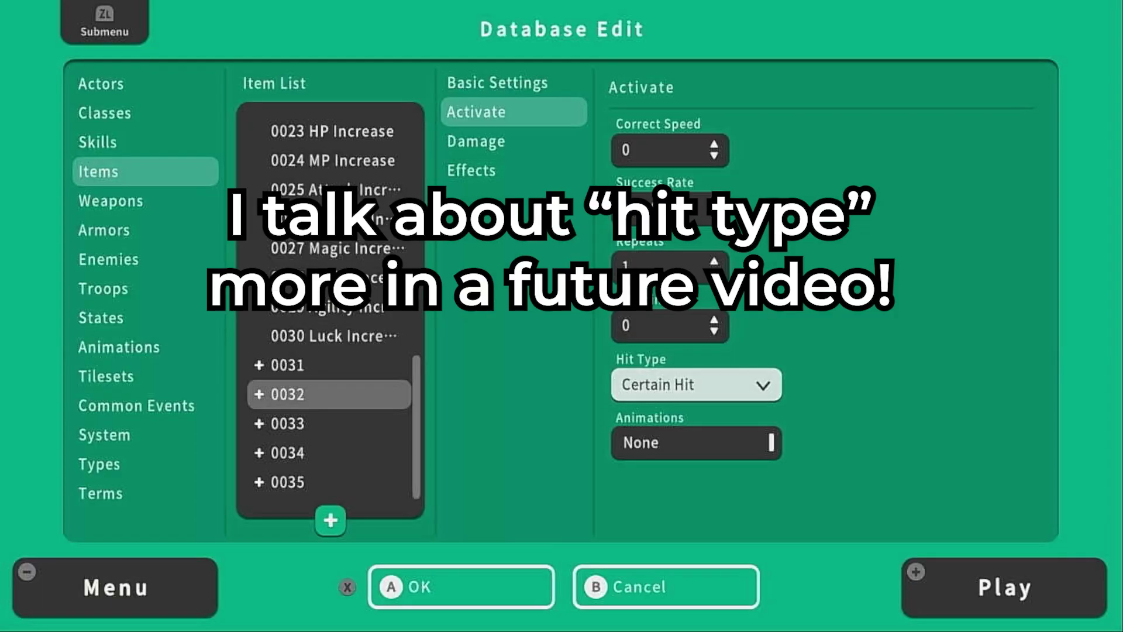
{"action": "key", "text": "Down"}
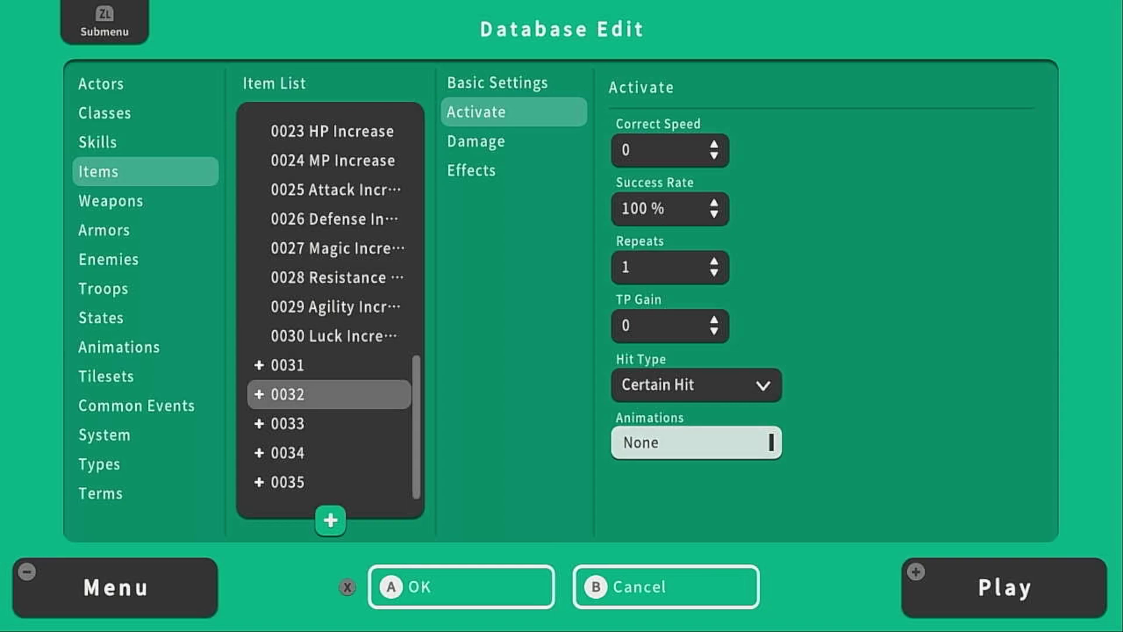
{"action": "key", "text": "Left"}
{"action": "key", "text": "Down"}
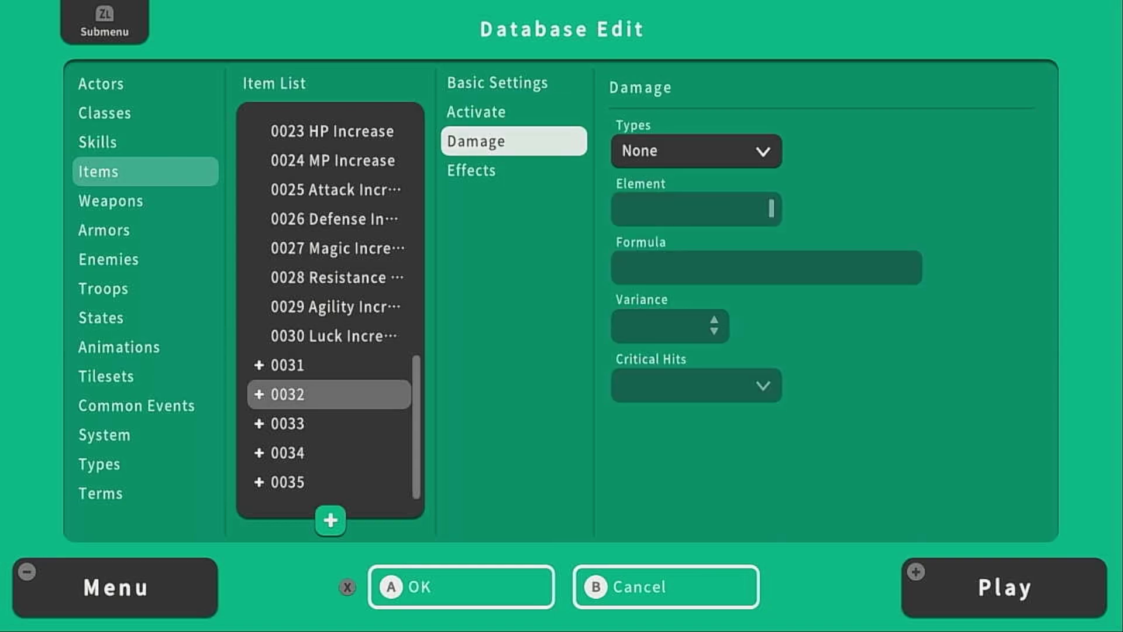
{"action": "key", "text": "Right"}
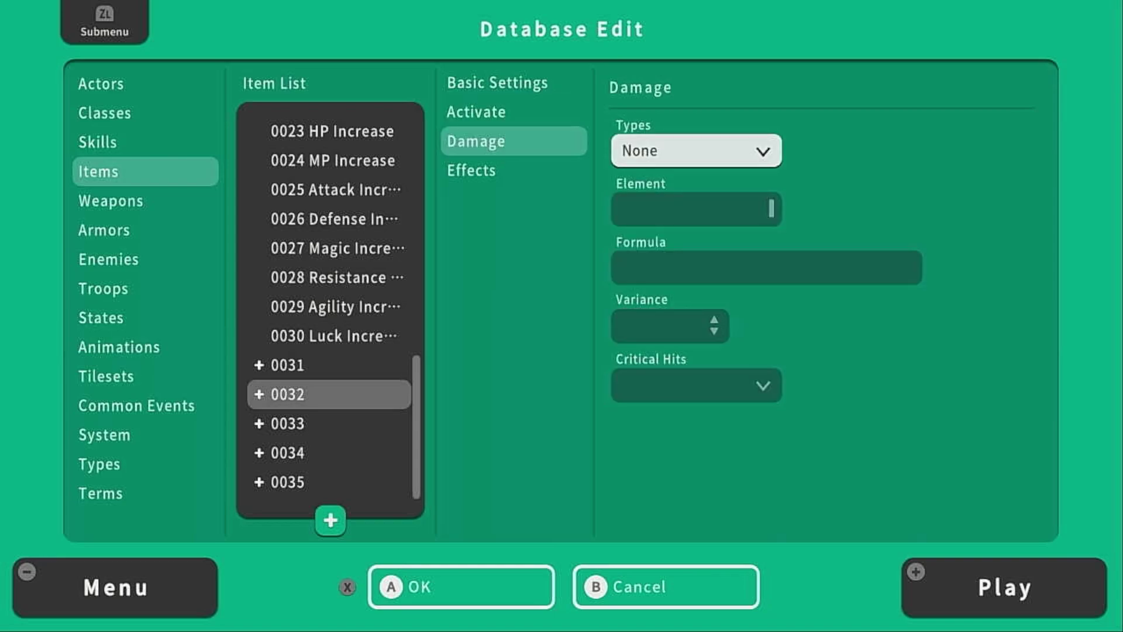
{"action": "key", "text": "Return"}
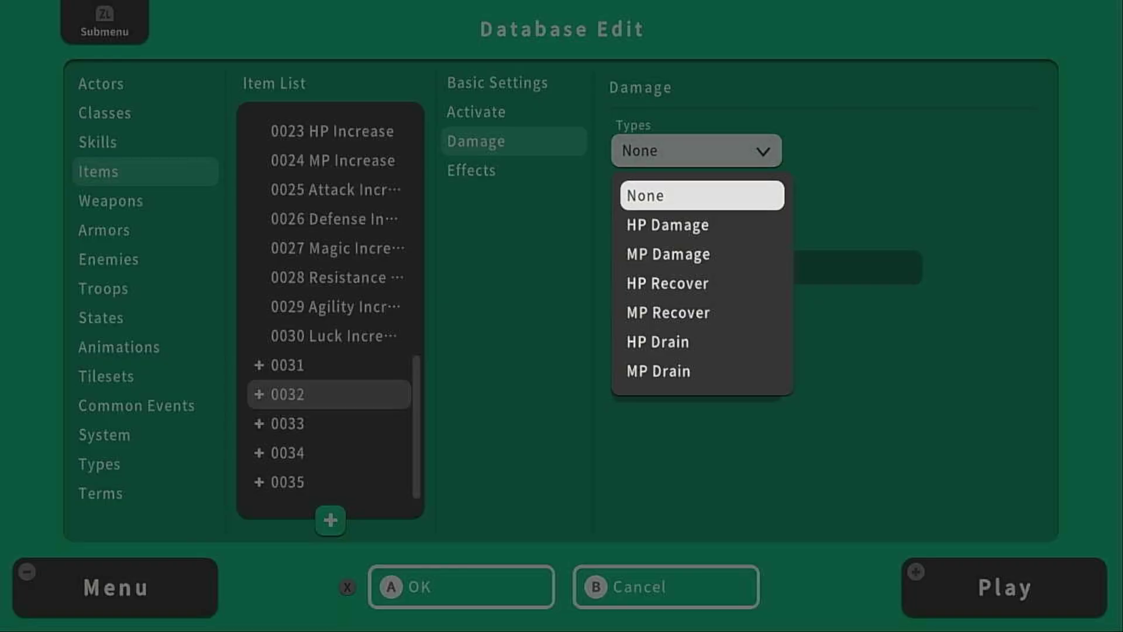
{"action": "key", "text": "Down"}
{"action": "key", "text": "Down"}
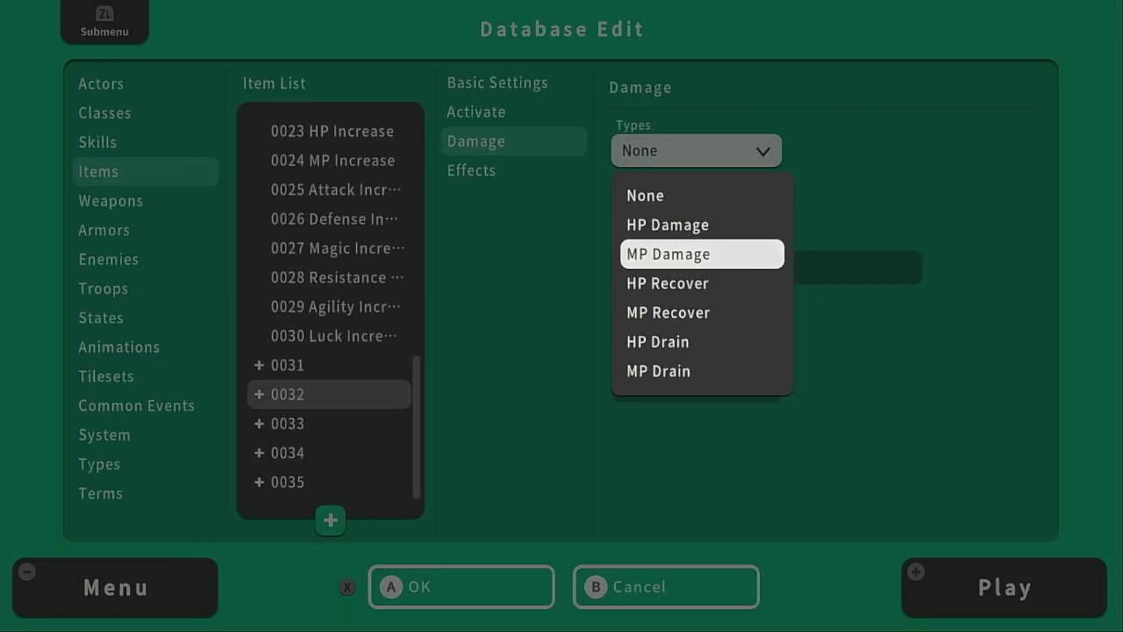
{"action": "key", "text": "Down"}
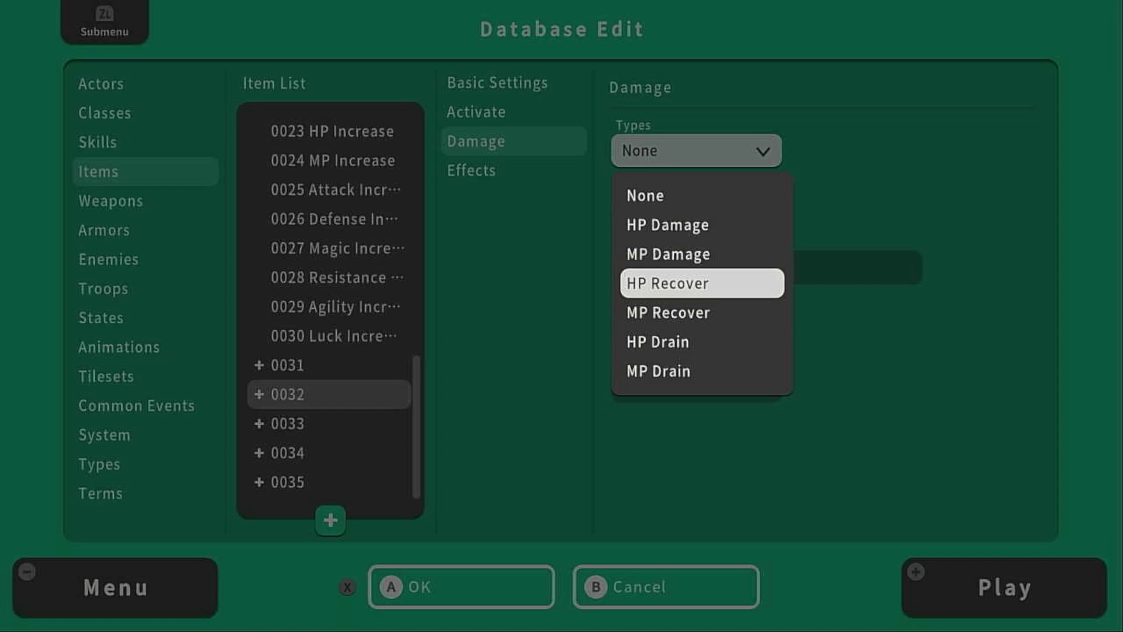
{"action": "key", "text": "Down"}
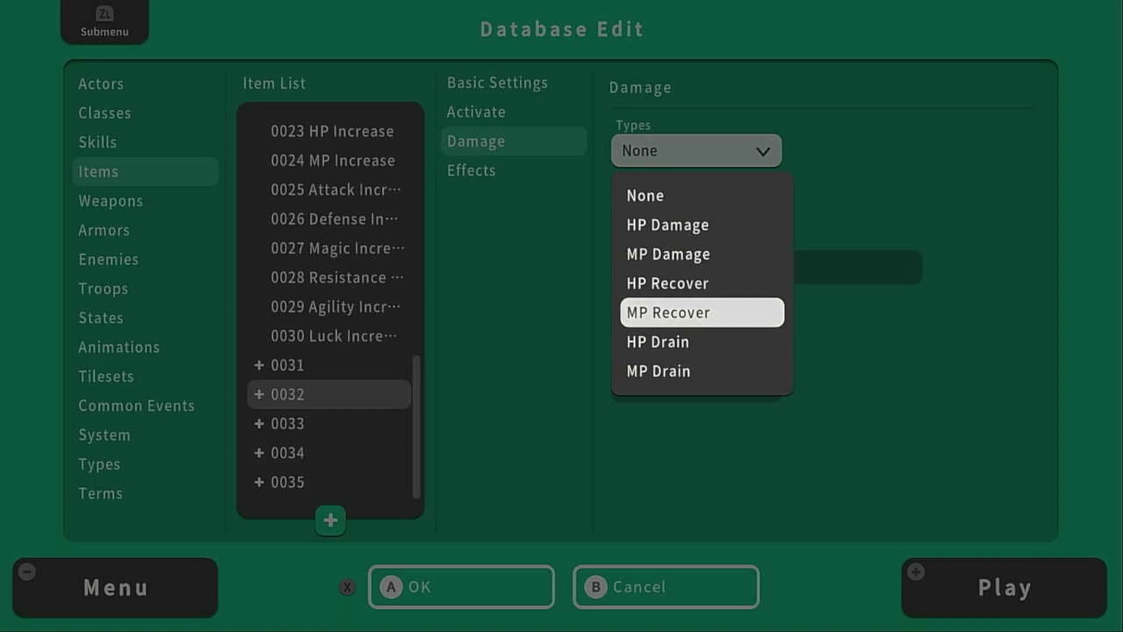
{"action": "key", "text": "Down"}
{"action": "key", "text": "Down"}
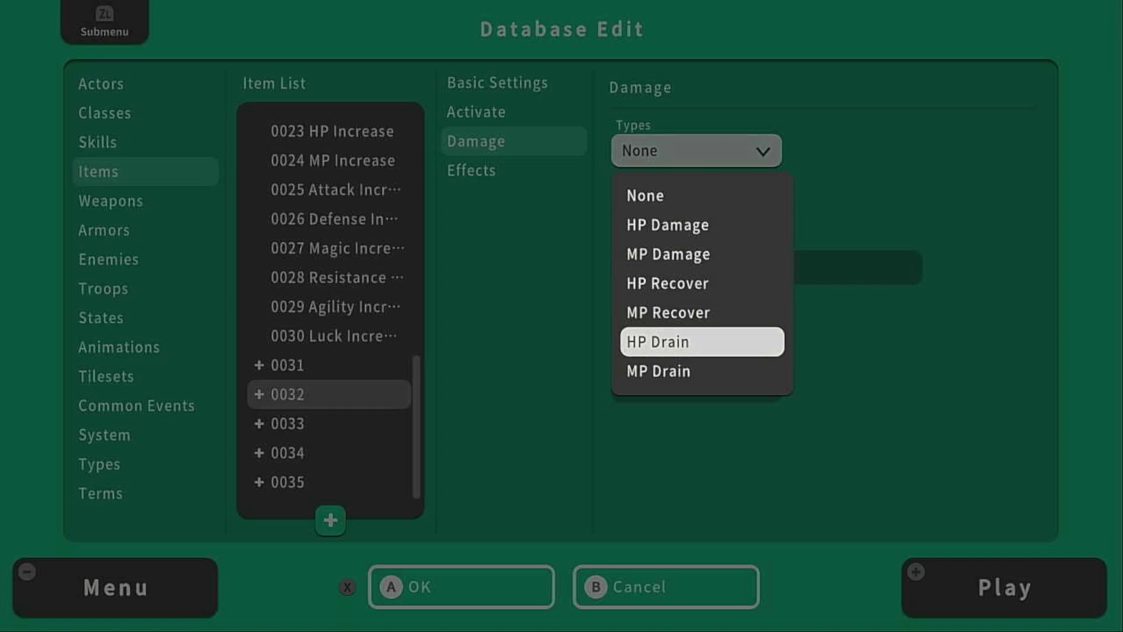
{"action": "key", "text": "Escape"}
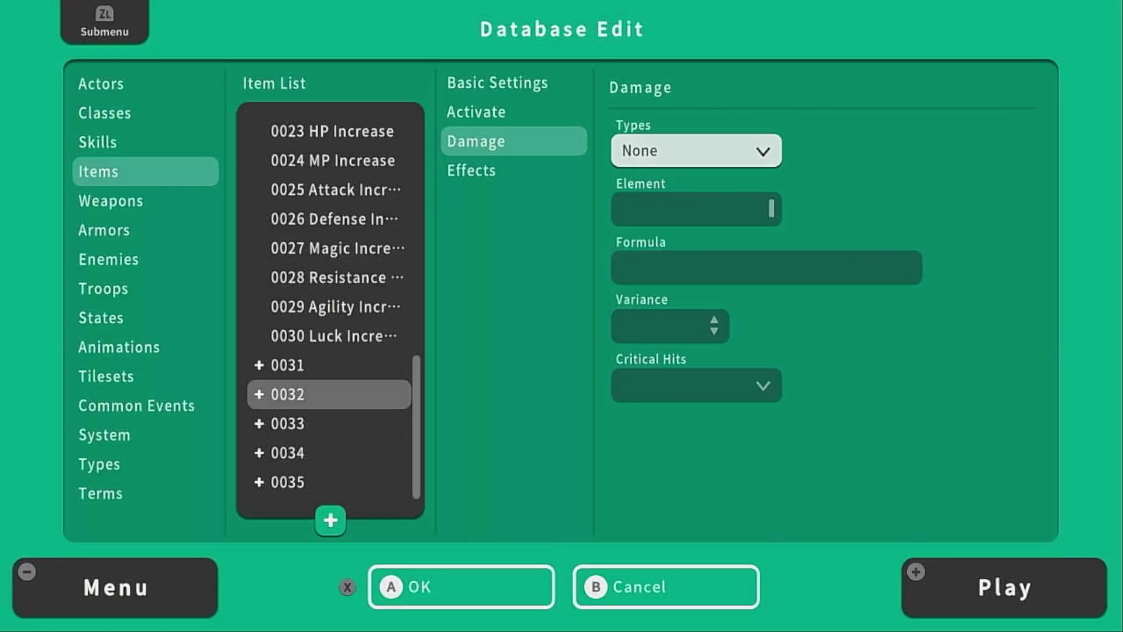
- Keep the damage type at HP Damage and choose 0002 Fire as the element
{"action": "key", "text": "Return"}
{"action": "key", "text": "Down"}
{"action": "key", "text": "Return"}
{"action": "key", "text": "Down"}
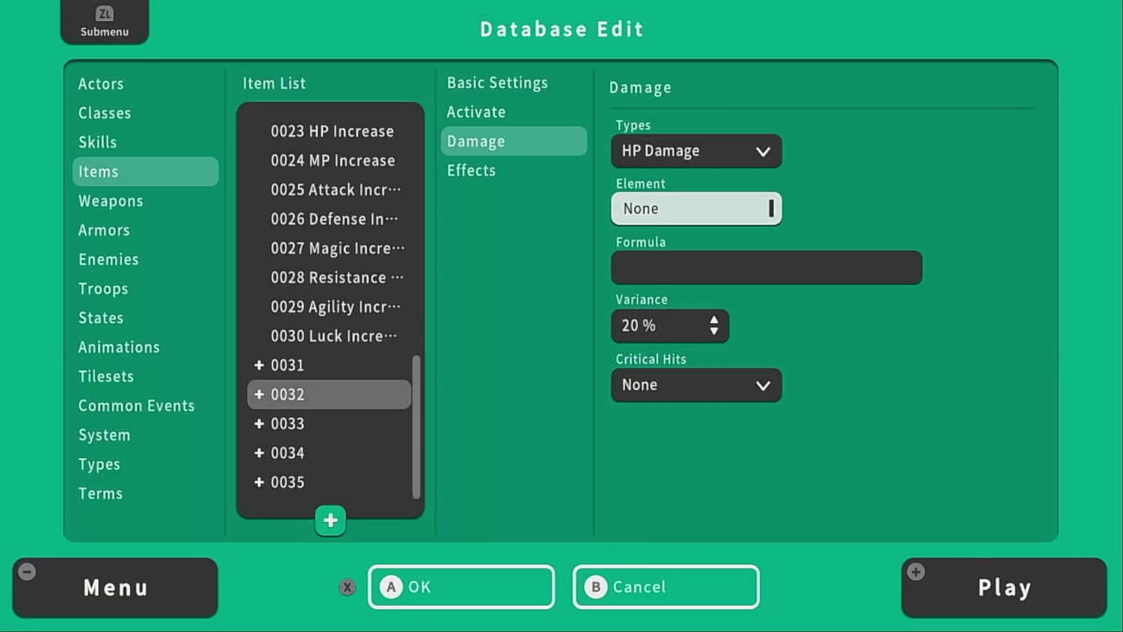
{"action": "key", "text": "Return"}
{"action": "key", "text": "Down"}
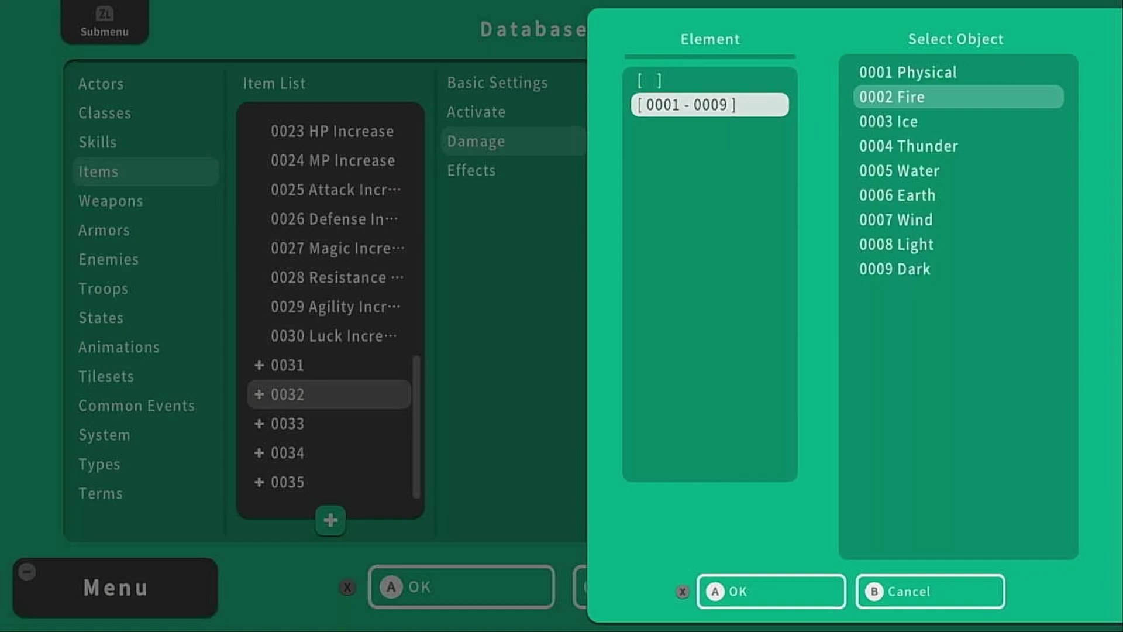
{"action": "key", "text": "Right"}
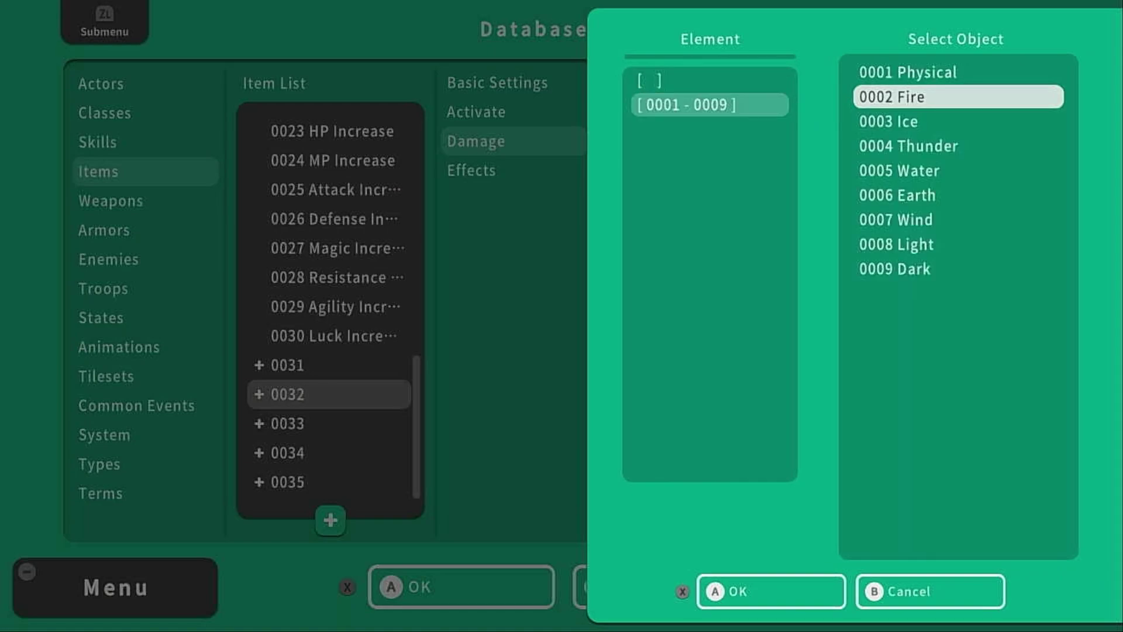
{"action": "key", "text": "Return"}
{"action": "key", "text": "Return"}
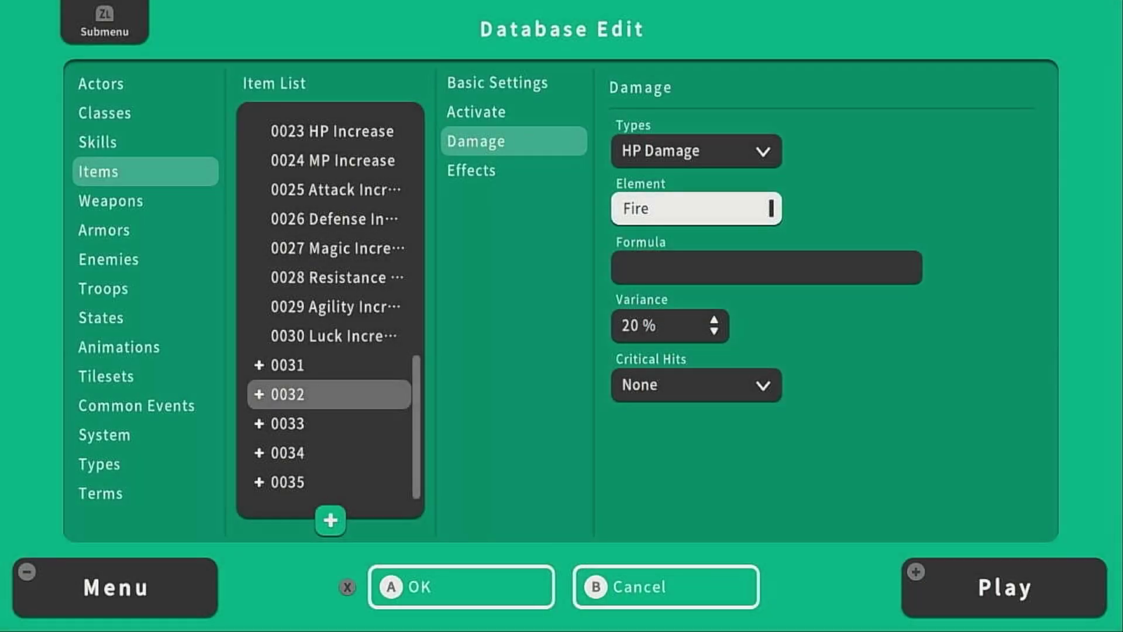
{"action": "key", "text": "Down"}
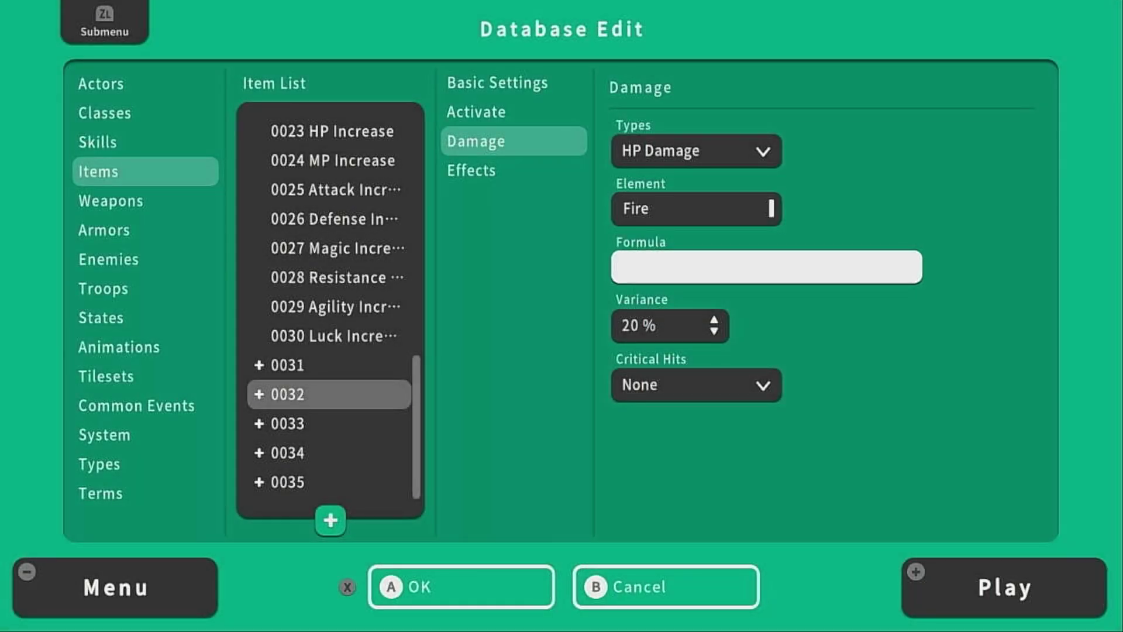
- Open the damage formula editor and browse its categories, settling on Basic Parameters
{"action": "key", "text": "Return"}
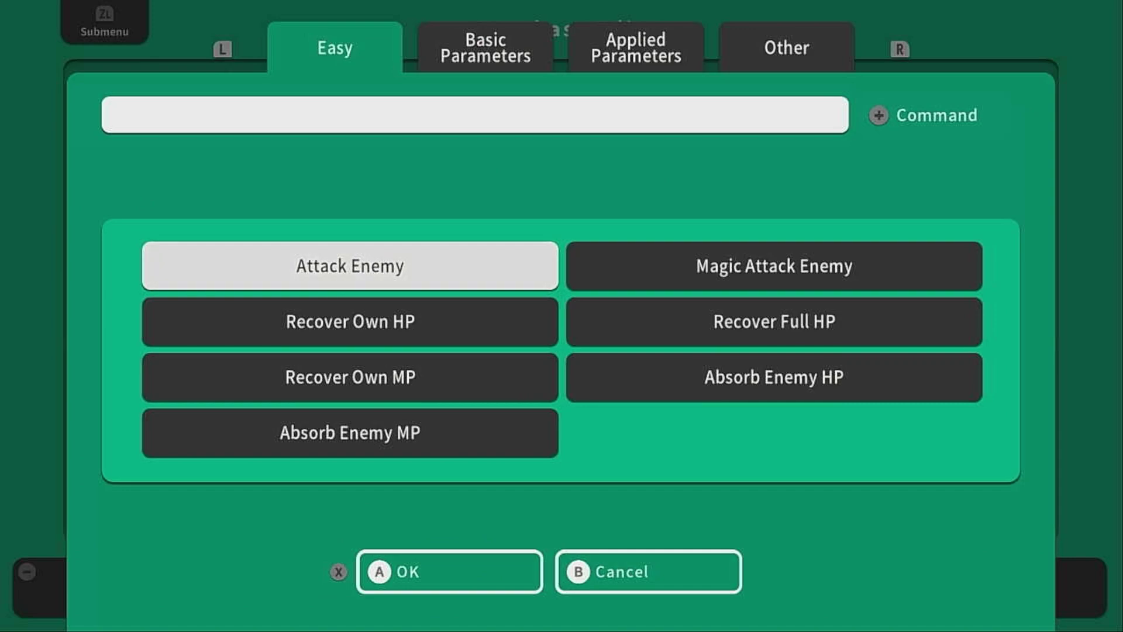
{"action": "key", "text": "Page_Down"}
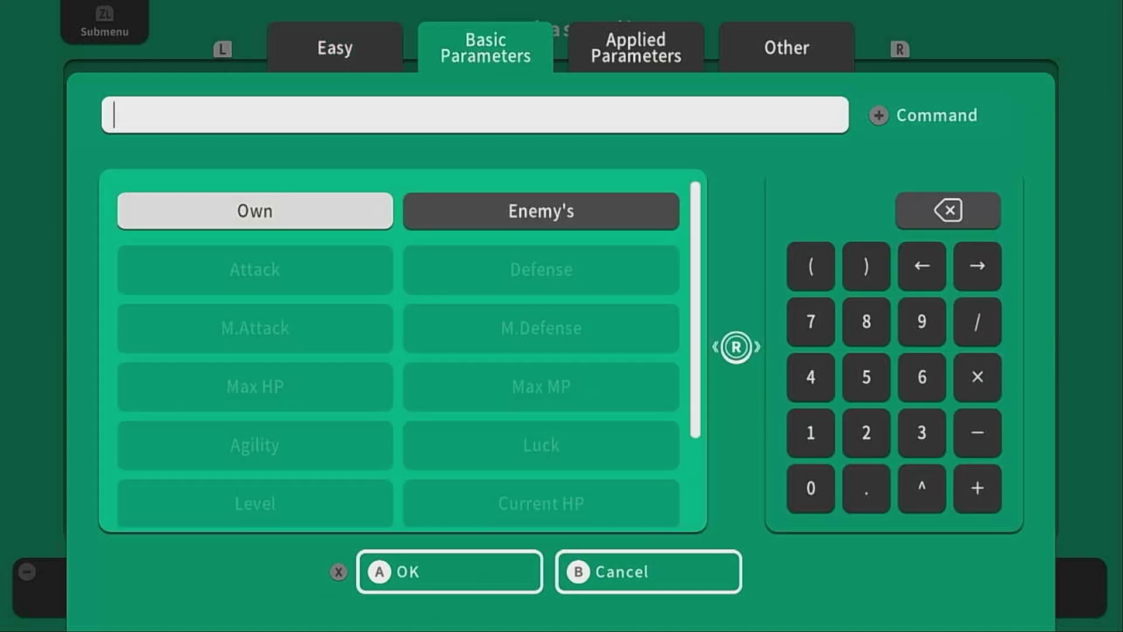
{"action": "key", "text": "Page_Down"}
{"action": "key", "text": "Page_Up"}
{"action": "key", "text": "Page_Up"}
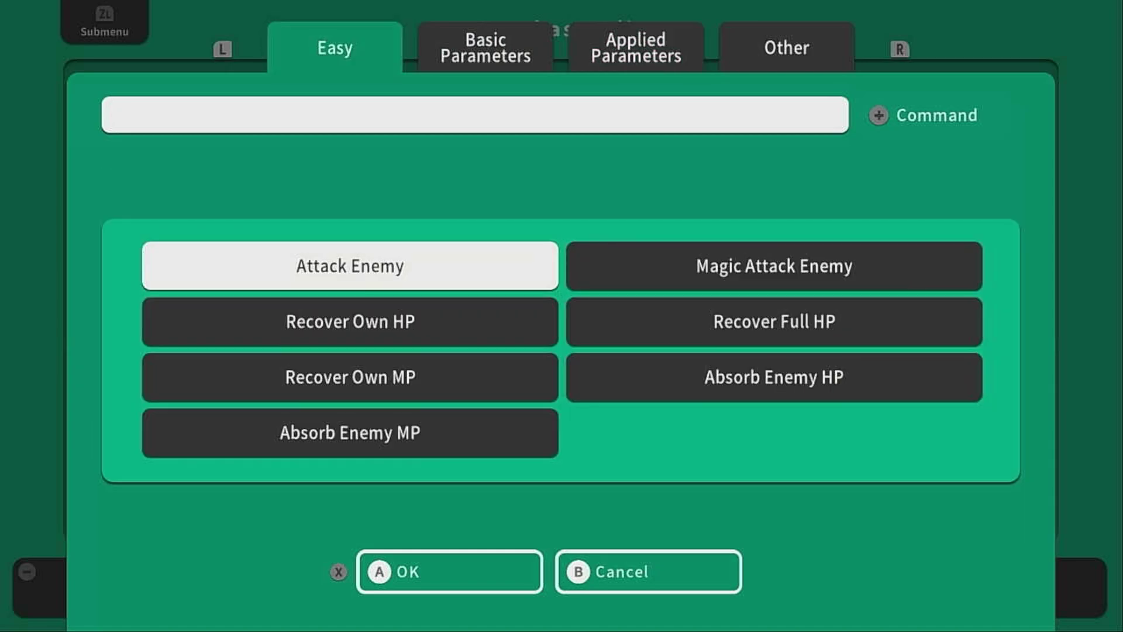
{"action": "key", "text": "Page_Down"}
{"action": "key", "text": "Right"}
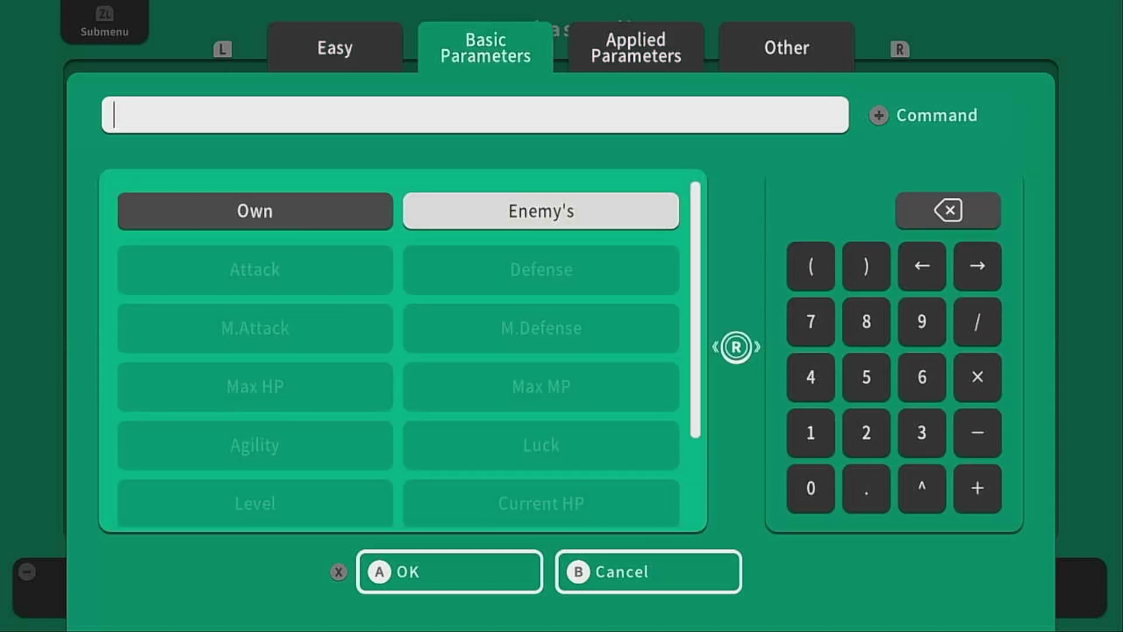
{"action": "key", "text": "Left"}
- Enter 1, 0, 0 on the number pad and accept a formula of 100
{"action": "key", "text": "Tab"}
{"action": "key", "text": "Down"}
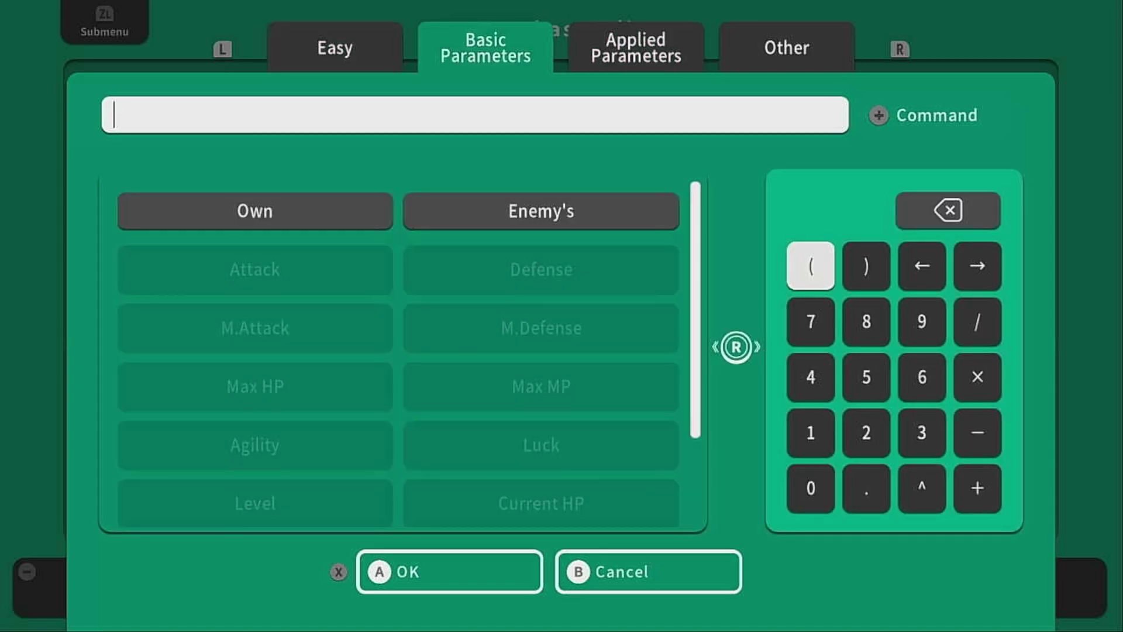
{"action": "key", "text": "Down"}
{"action": "key", "text": "Down"}
{"action": "key", "text": "Down"}
{"action": "key", "text": "Return"}
{"action": "key", "text": "Down"}
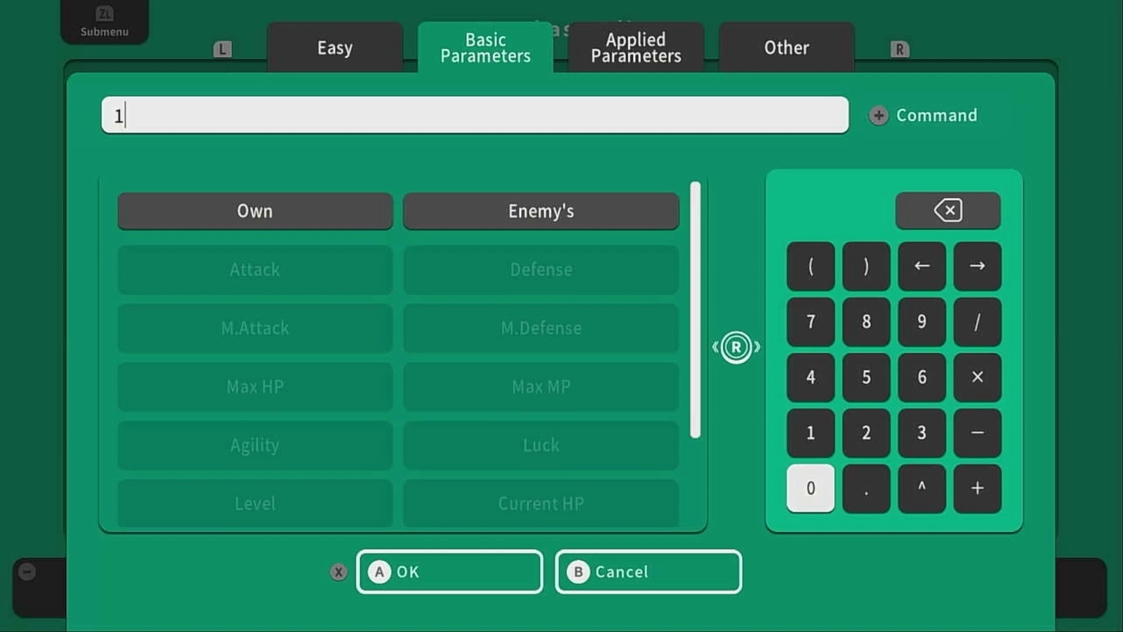
{"action": "key", "text": "Down"}
{"action": "key", "text": "Up"}
{"action": "key", "text": "Return"}
{"action": "key", "text": "Return"}
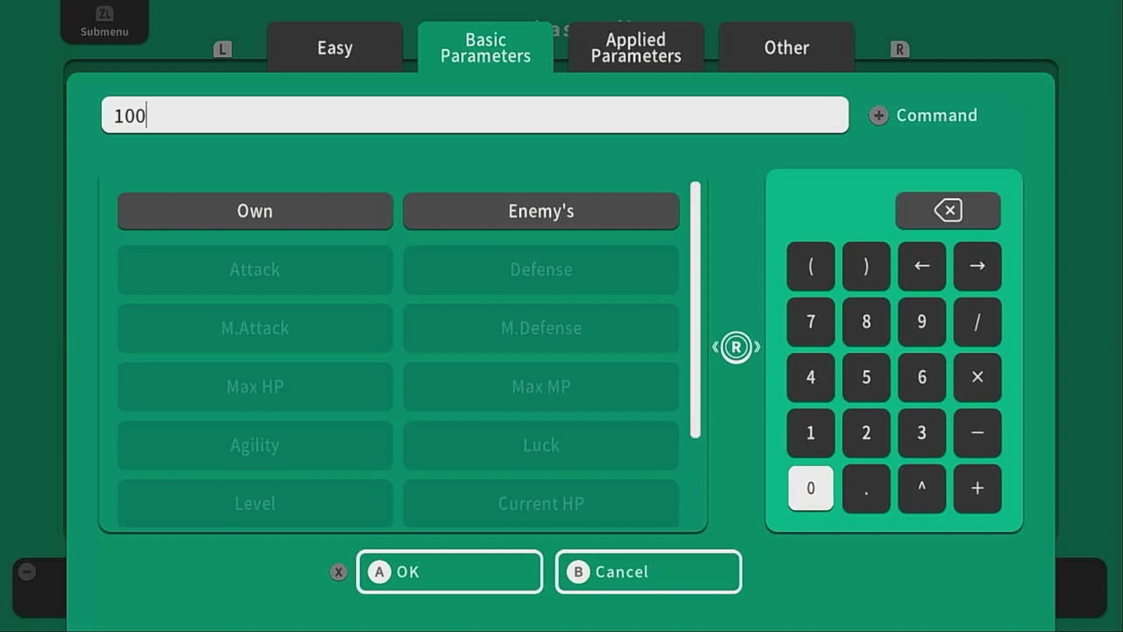
{"action": "key", "text": "Tab"}
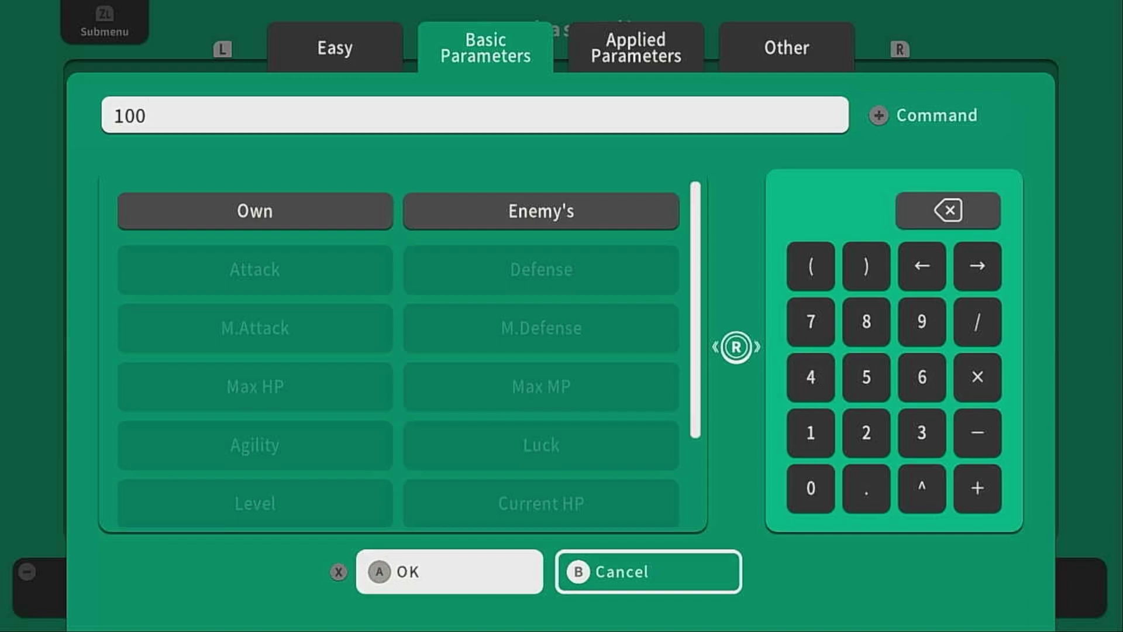
{"action": "key", "text": "Return"}
- Switch item 0032's damage type from HP Damage to HP Recover
{"action": "key", "text": "Up"}
{"action": "key", "text": "Up"}
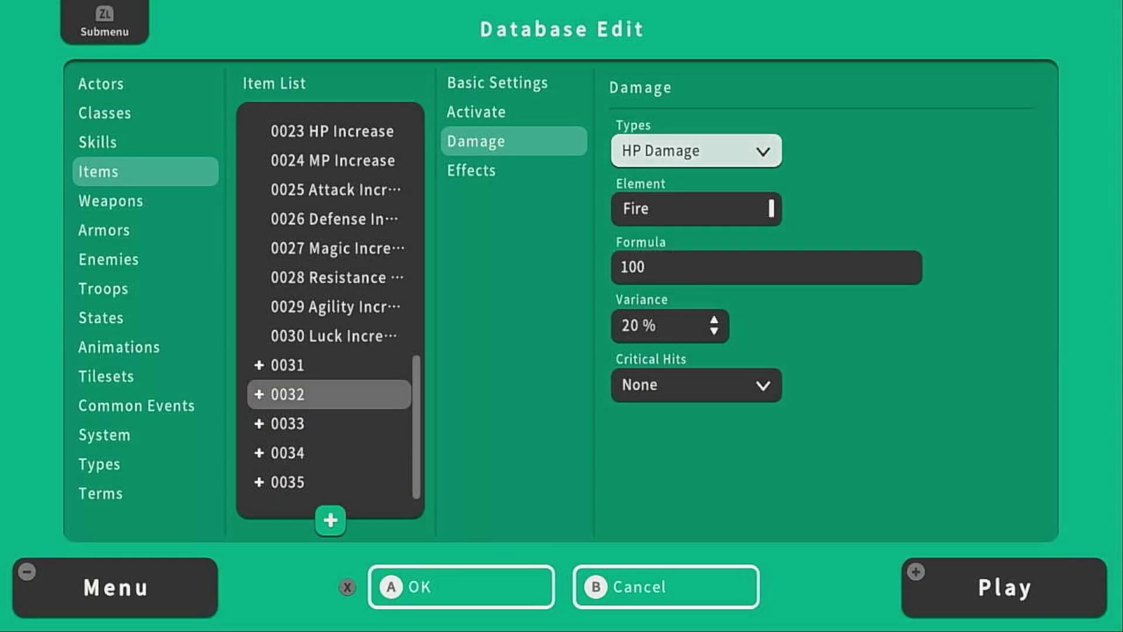
{"action": "key", "text": "Return"}
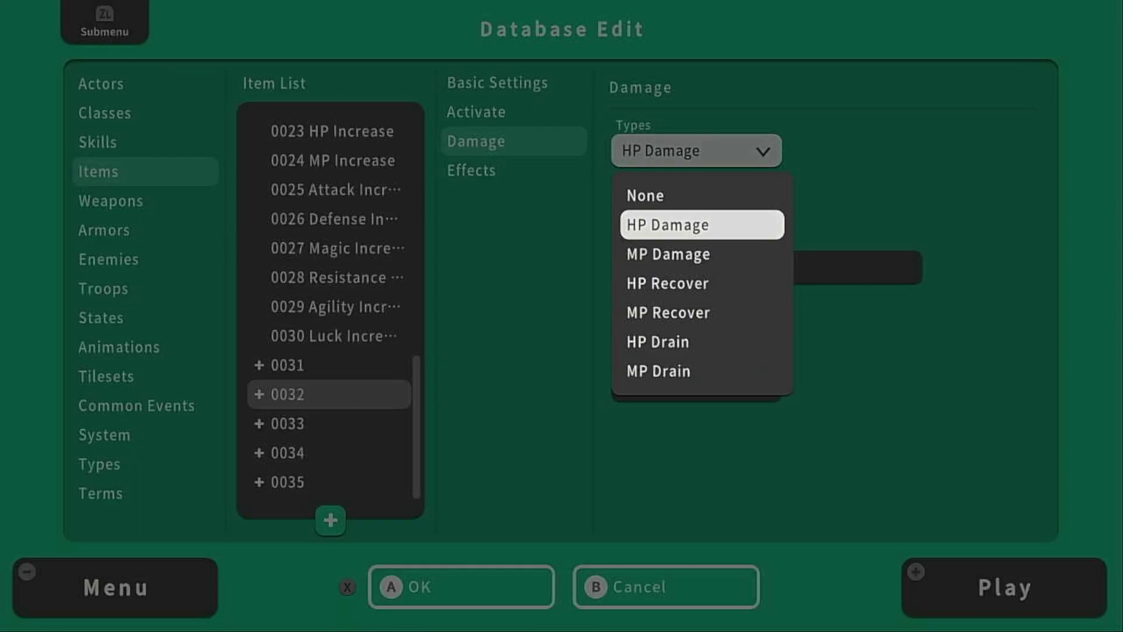
{"action": "key", "text": "Down"}
{"action": "key", "text": "Down"}
{"action": "key", "text": "Return"}
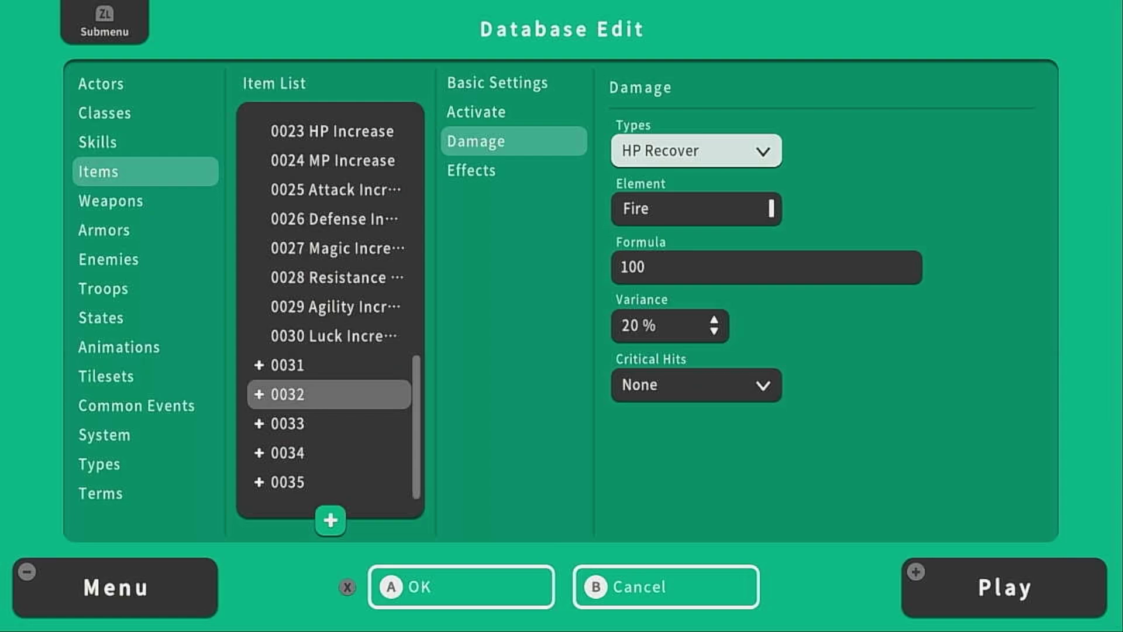
- Leave formula, variance and Critical Hits None unchanged, and open the Effects list
{"action": "key", "text": "Down"}
{"action": "key", "text": "Down"}
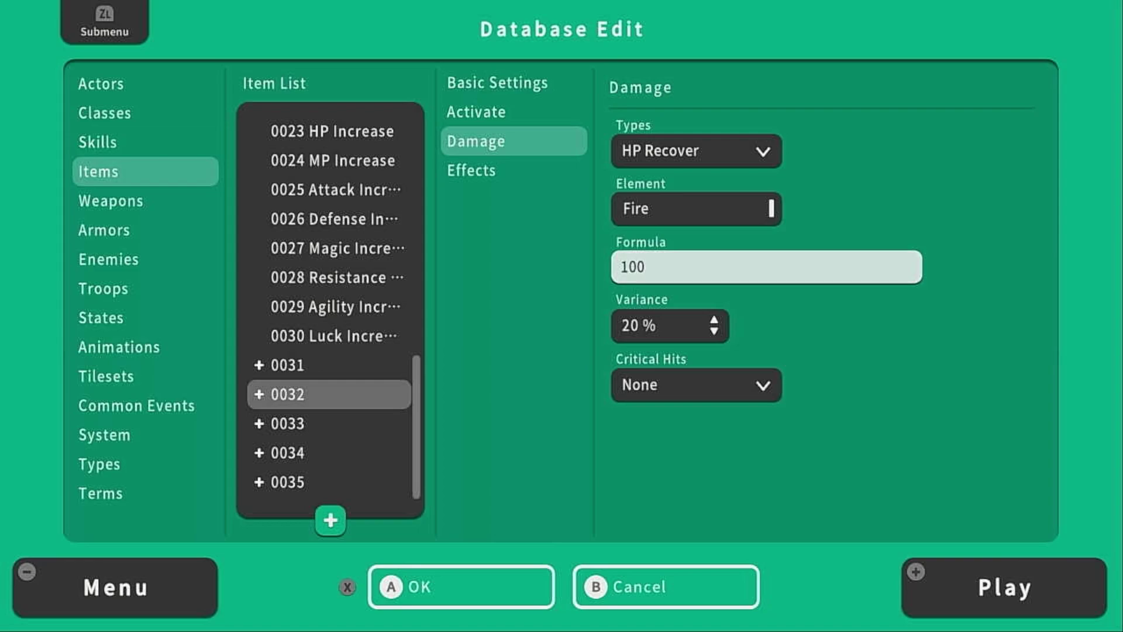
{"action": "key", "text": "Down"}
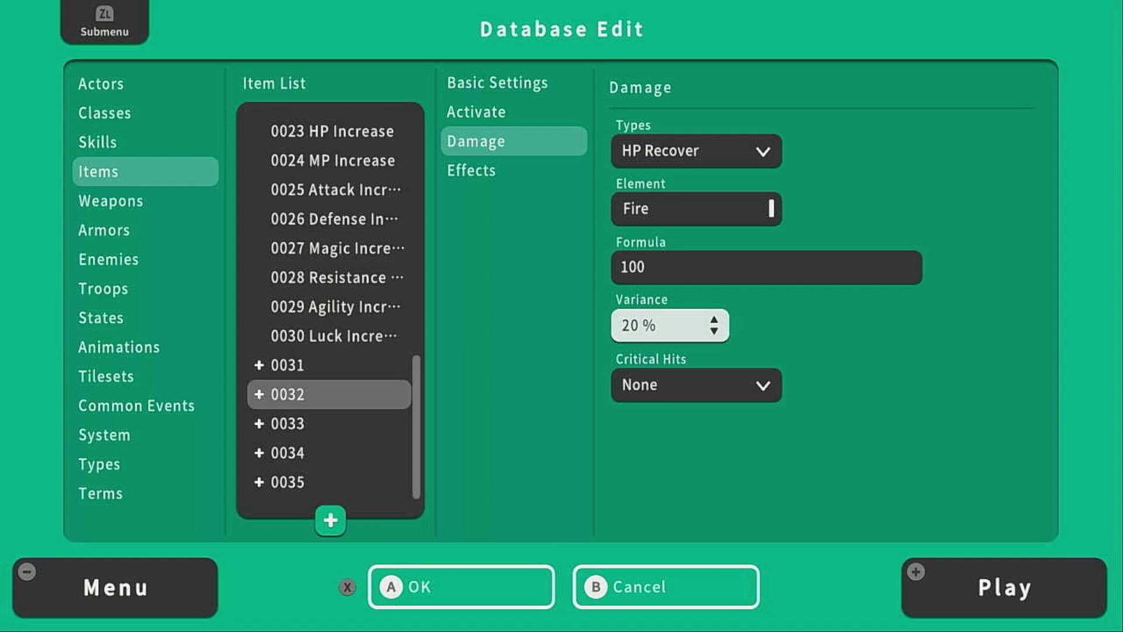
{"action": "key", "text": "Down"}
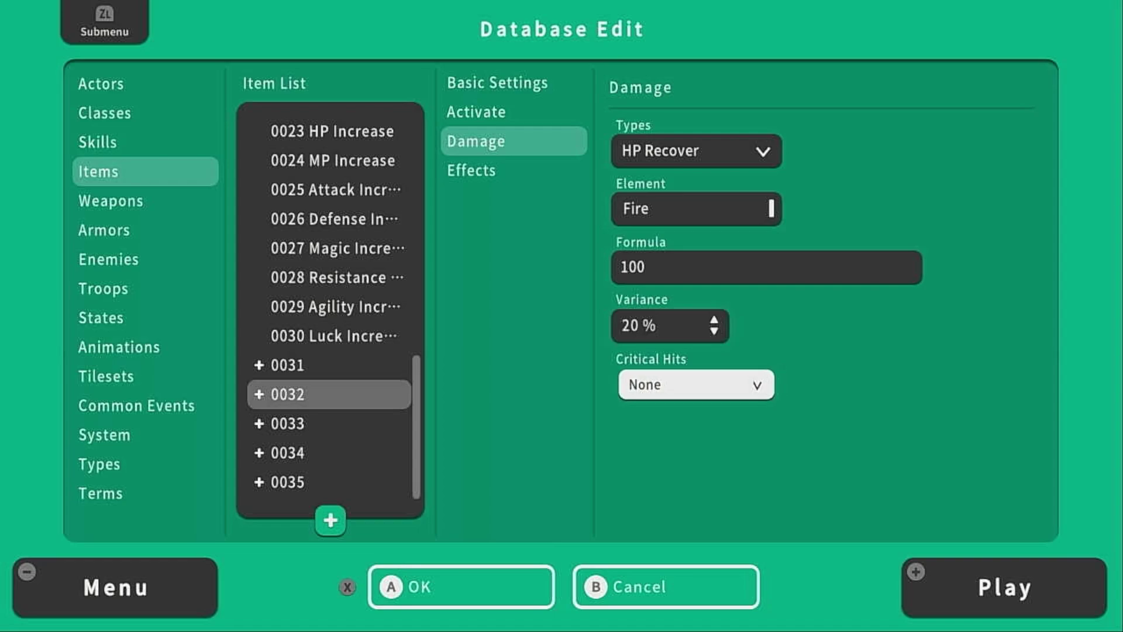
{"action": "key", "text": "Return"}
{"action": "key", "text": "Return"}
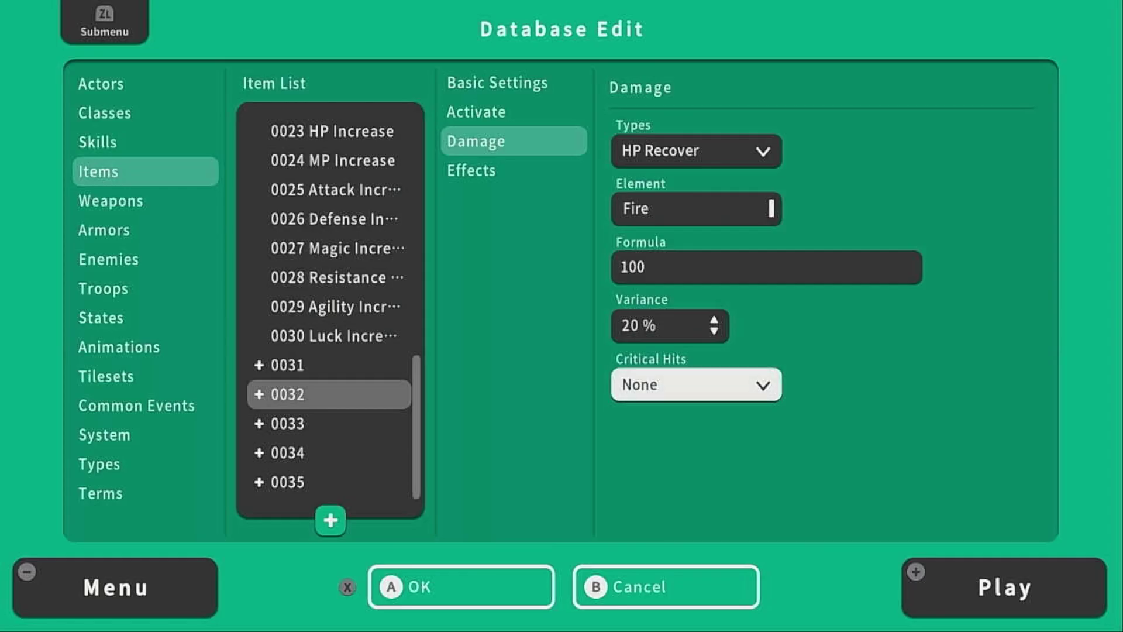
{"action": "key", "text": "Escape"}
{"action": "key", "text": "Down"}
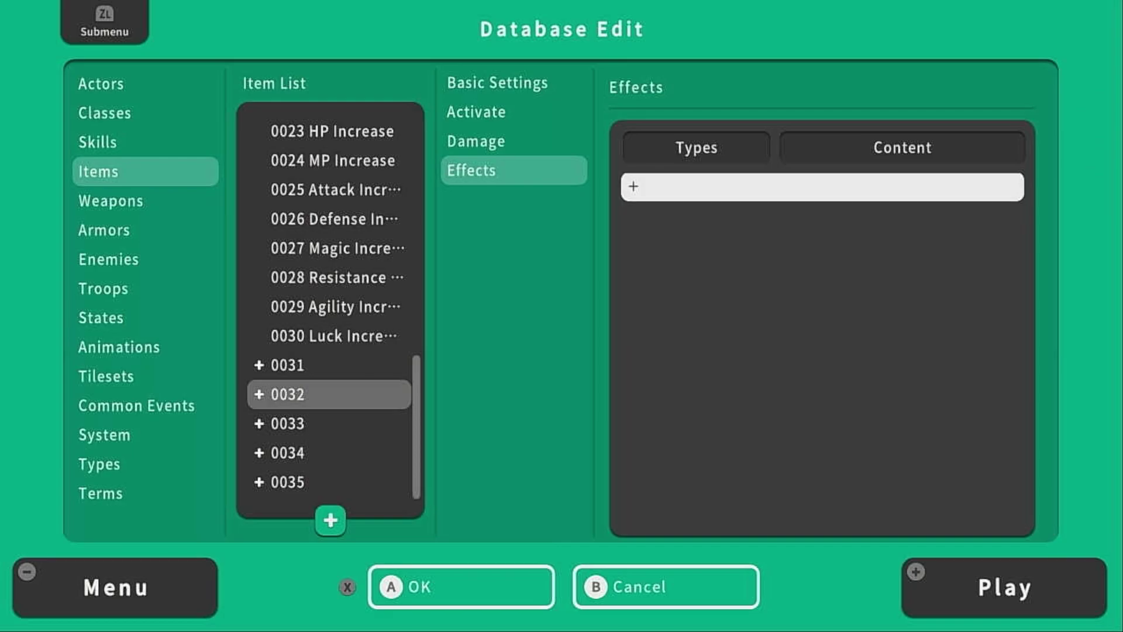
- Start a new effect, browse its categories, and try Remove State 0004 Poison at 100%
{"action": "key", "text": "Return"}
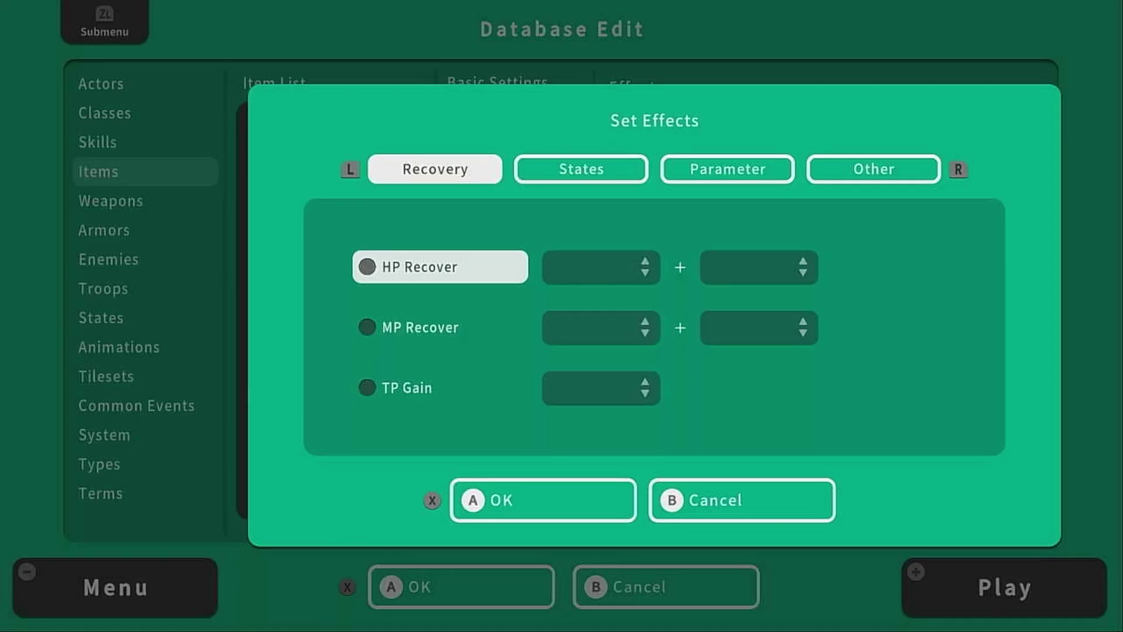
{"action": "key", "text": "Page_Down"}
{"action": "key", "text": "Page_Down"}
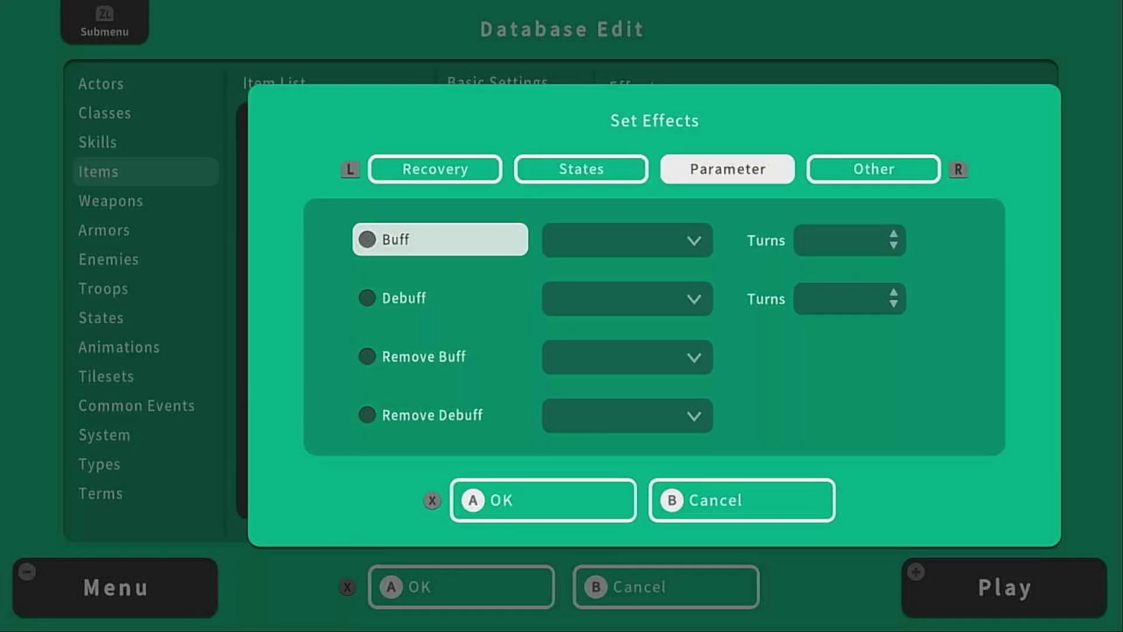
{"action": "key", "text": "Page_Down"}
{"action": "key", "text": "Page_Down"}
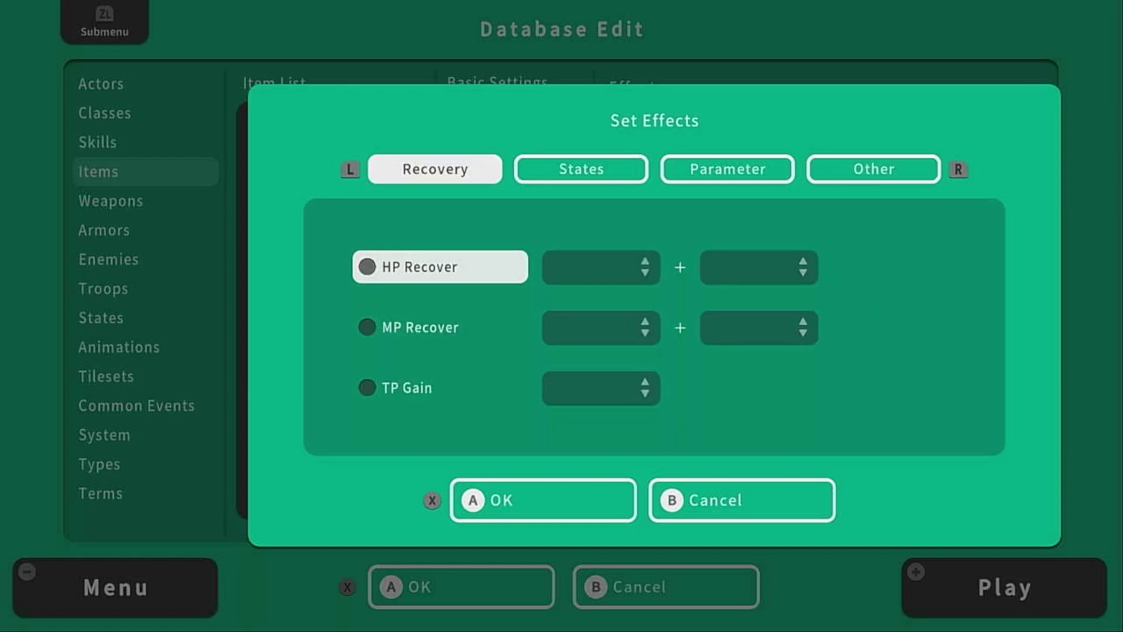
{"action": "key", "text": "Page_Down"}
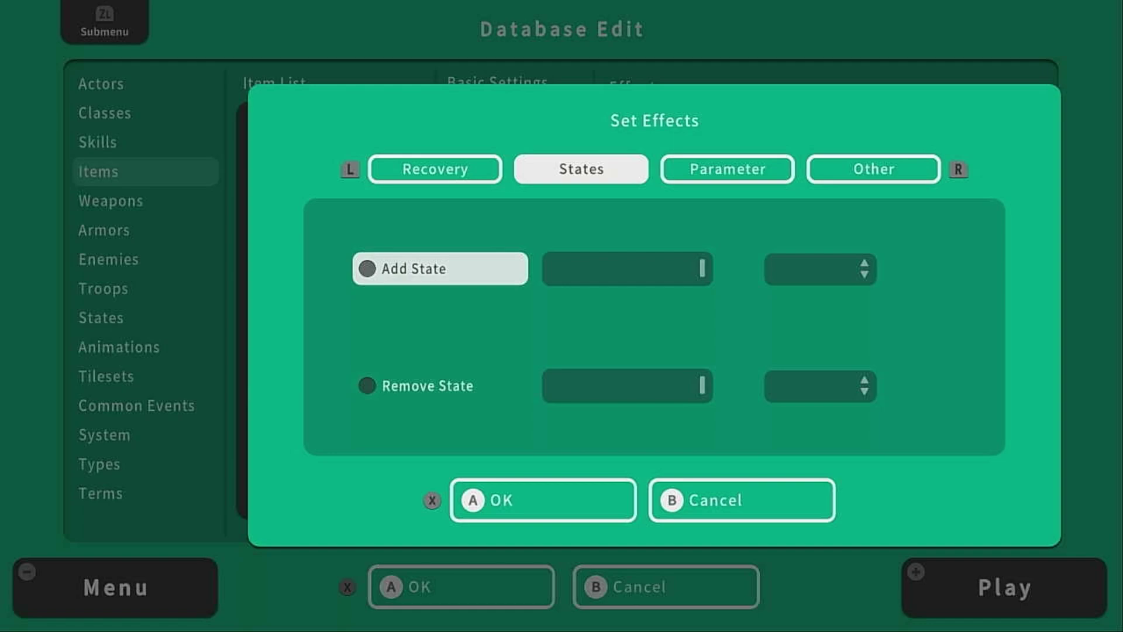
{"action": "key", "text": "Down"}
{"action": "key", "text": "Return"}
{"action": "key", "text": "Right"}
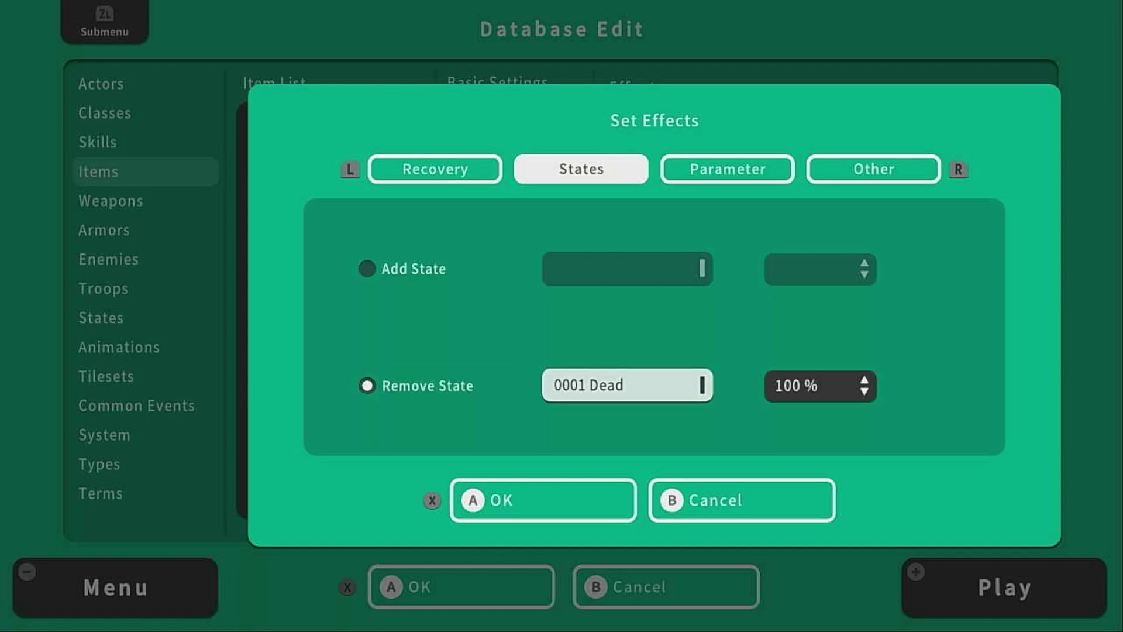
{"action": "key", "text": "Return"}
{"action": "key", "text": "Right"}
{"action": "key", "text": "Down"}
{"action": "key", "text": "Down"}
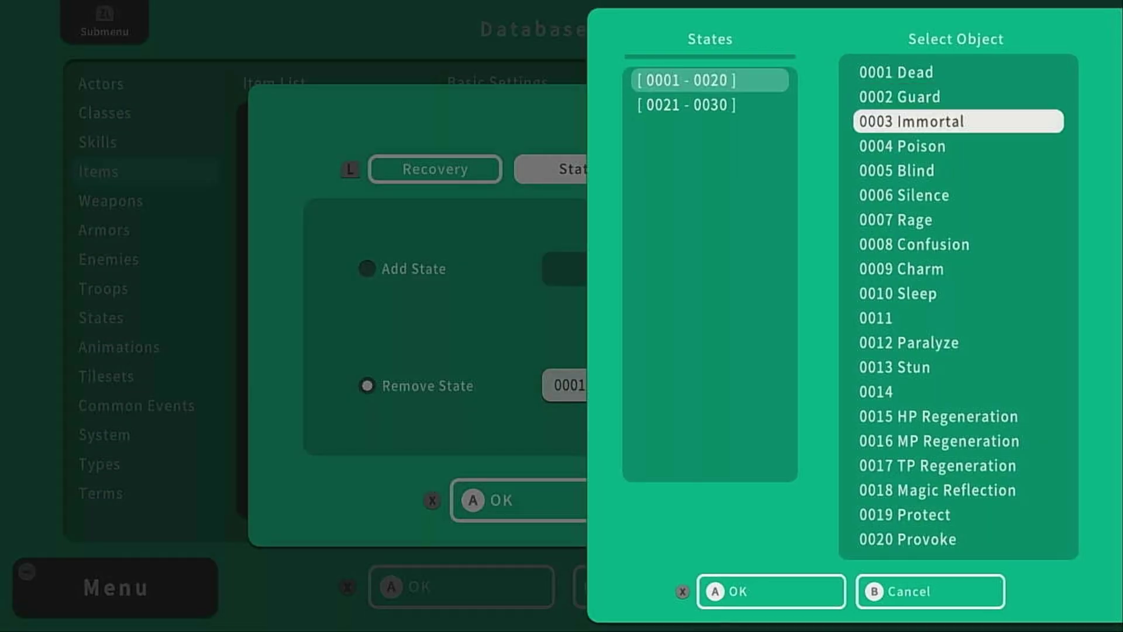
{"action": "key", "text": "Down"}
{"action": "key", "text": "Return"}
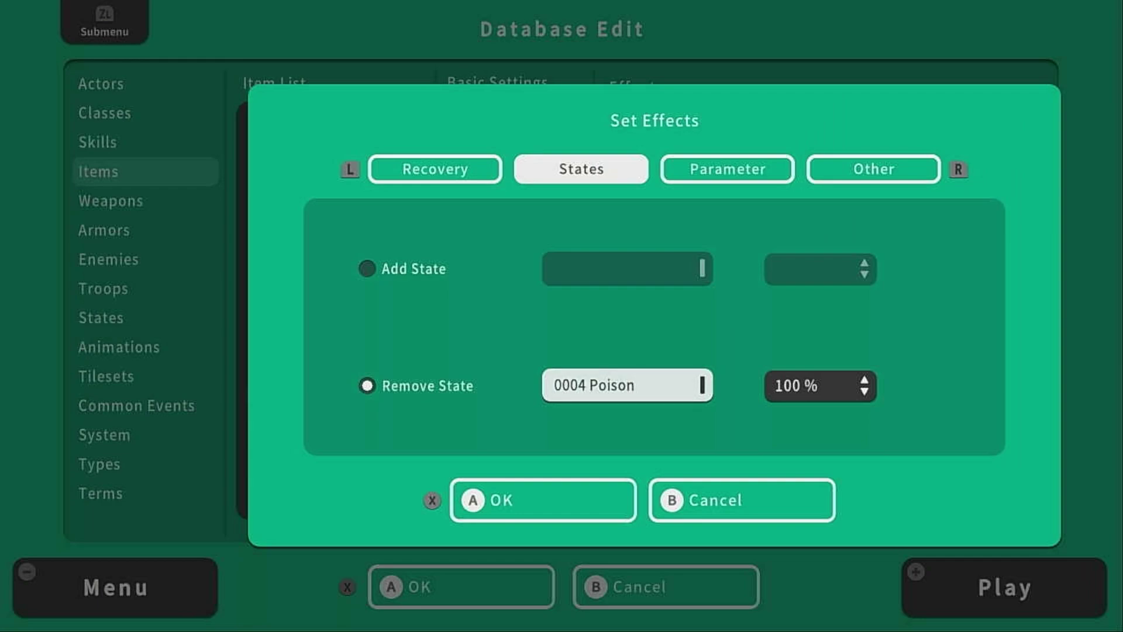
{"action": "key", "text": "Right"}
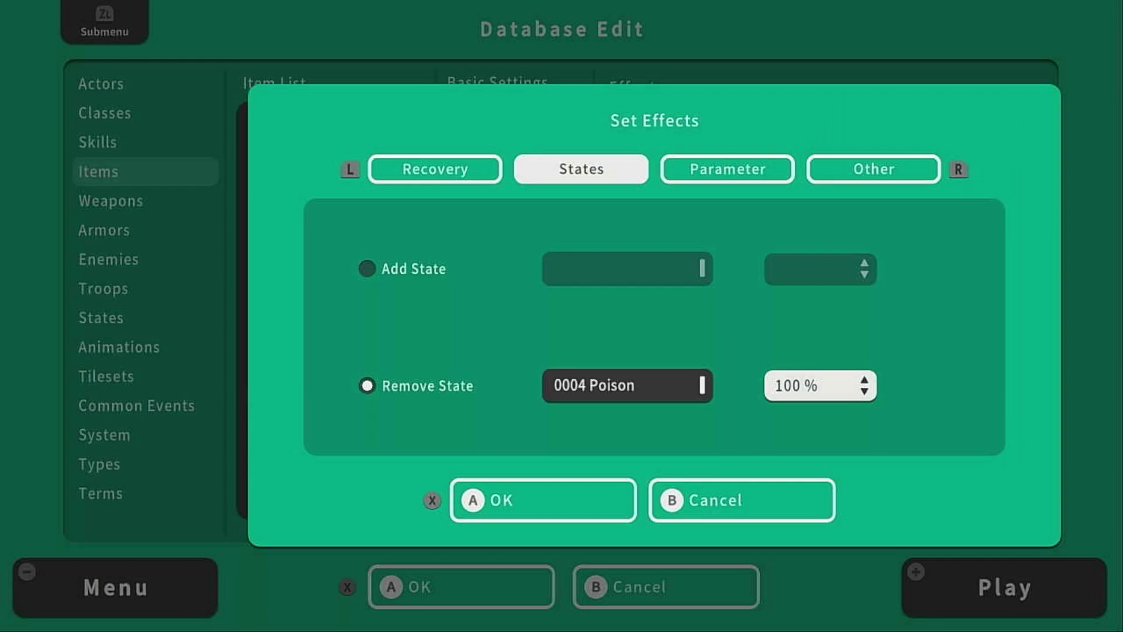
- Replace it with a Max HP debuff lasting 5 turns and confirm the effect
{"action": "key", "text": "Page_Down"}
{"action": "key", "text": "Return"}
{"action": "key", "text": "Right"}
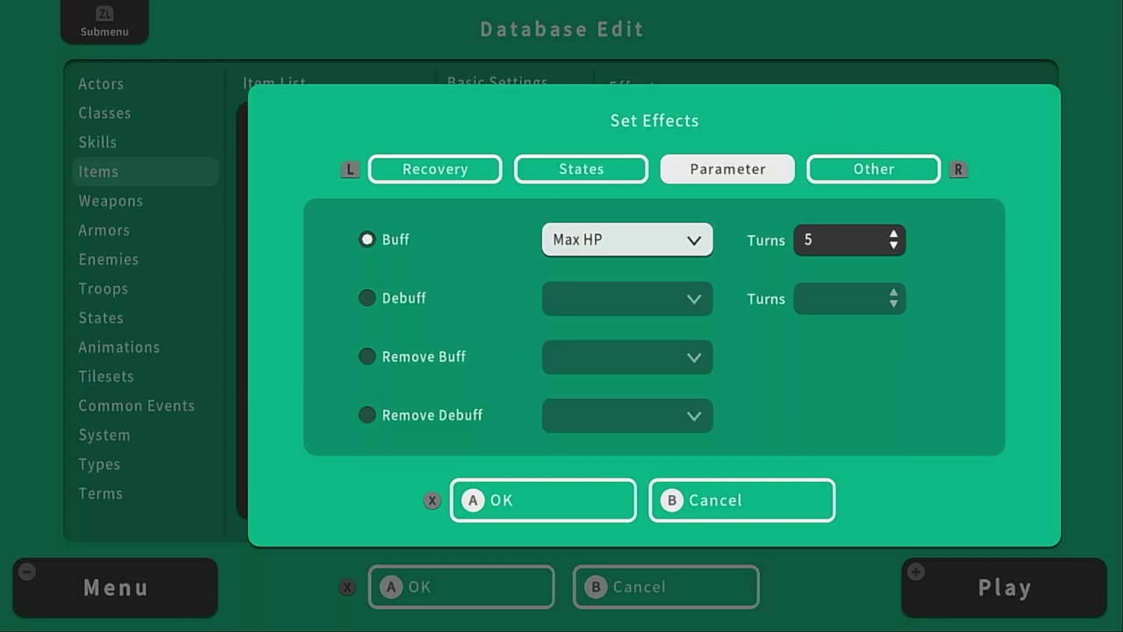
{"action": "key", "text": "Left"}
{"action": "key", "text": "Down"}
{"action": "key", "text": "Down"}
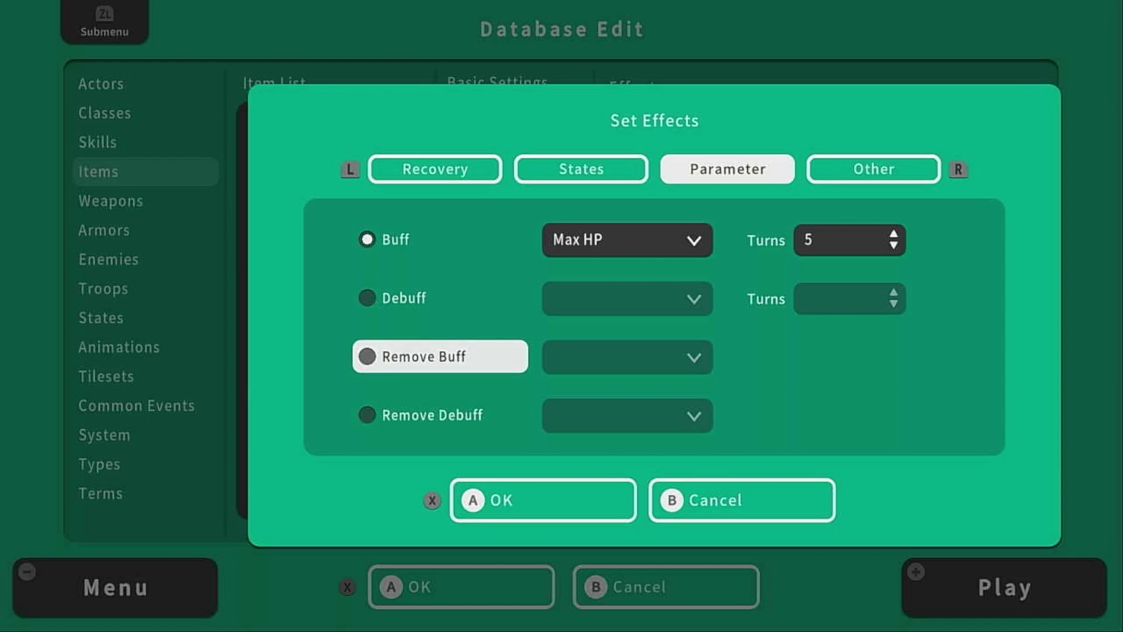
{"action": "key", "text": "Up"}
{"action": "key", "text": "Return"}
{"action": "key", "text": "Page_Down"}
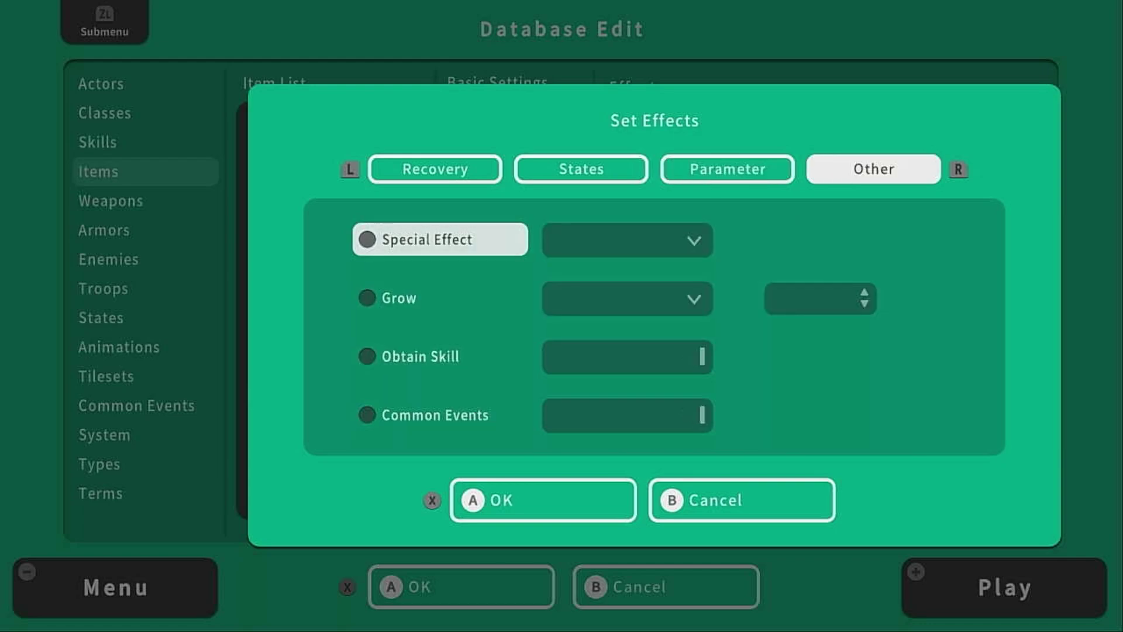
{"action": "key", "text": "Page_Down"}
{"action": "key", "text": "Page_Down"}
{"action": "key", "text": "Page_Down"}
{"action": "key", "text": "Page_Down"}
{"action": "key", "text": "Page_Down"}
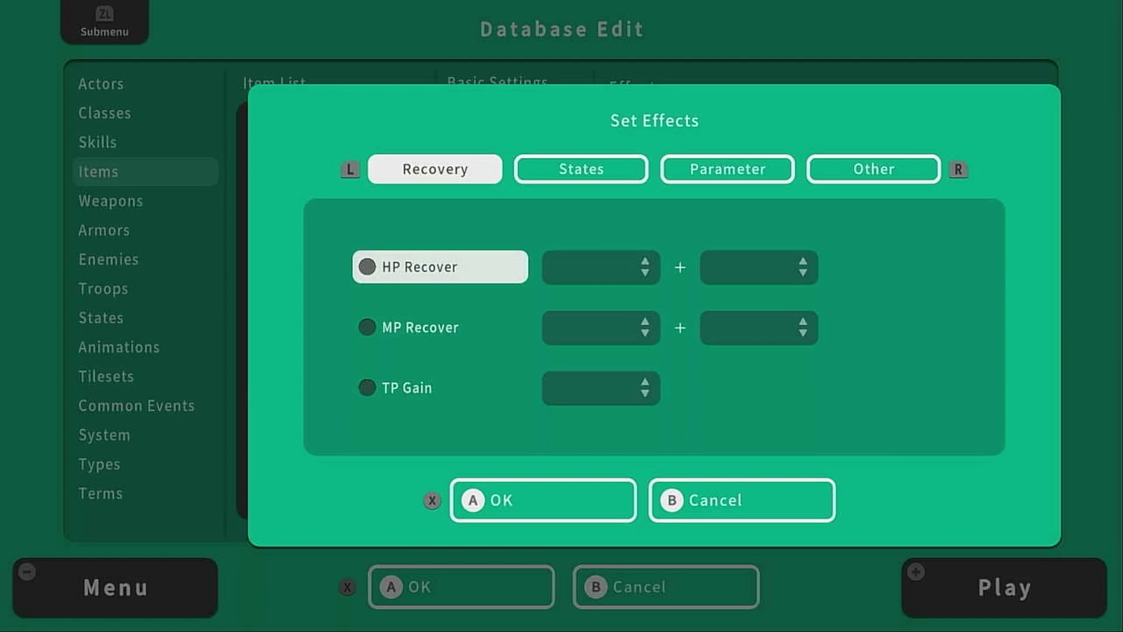
{"action": "key", "text": "Escape"}
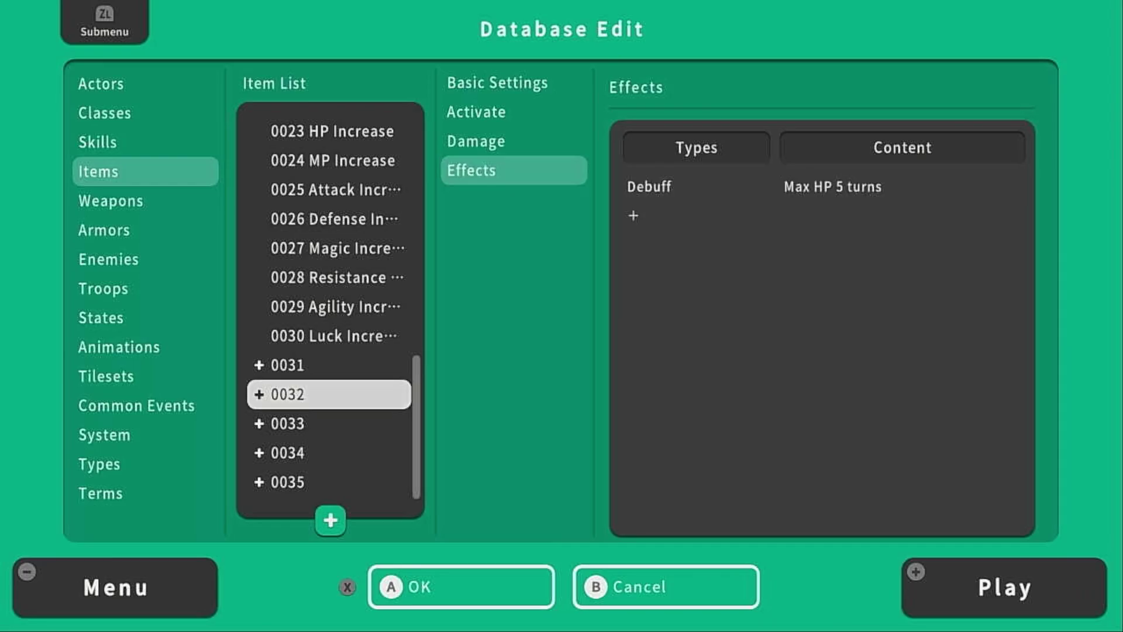
- Clear item 0032's data, removing its Debuff effect, and return to its basic settings
{"action": "key", "text": "z"}
{"action": "key", "text": "Escape"}
{"action": "key", "text": "z"}
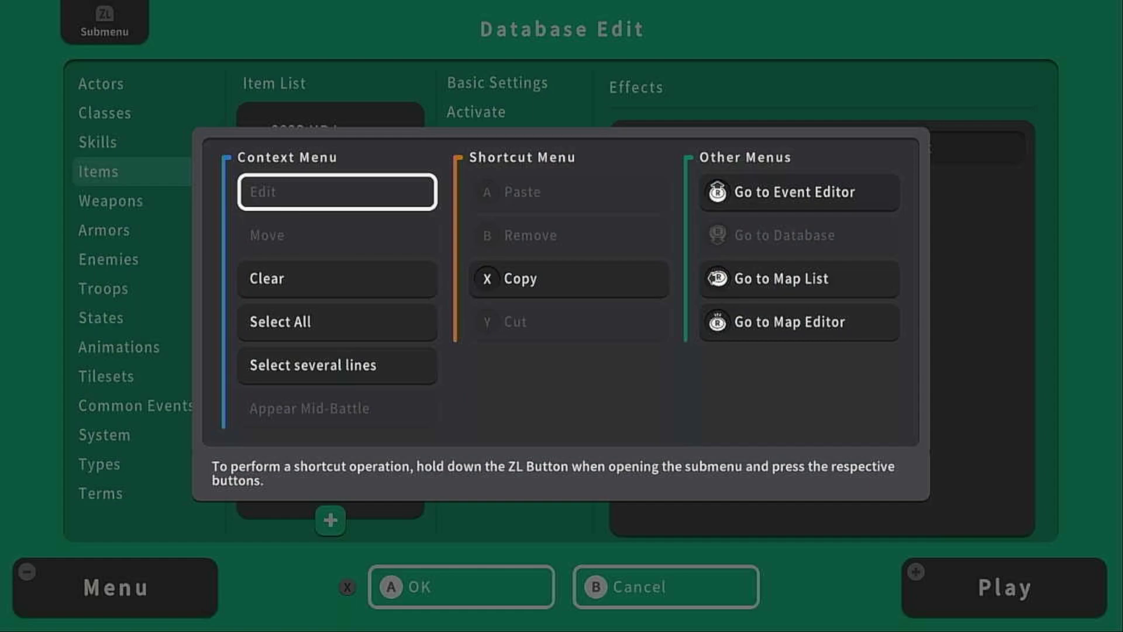
{"action": "key", "text": "Down"}
{"action": "key", "text": "Down"}
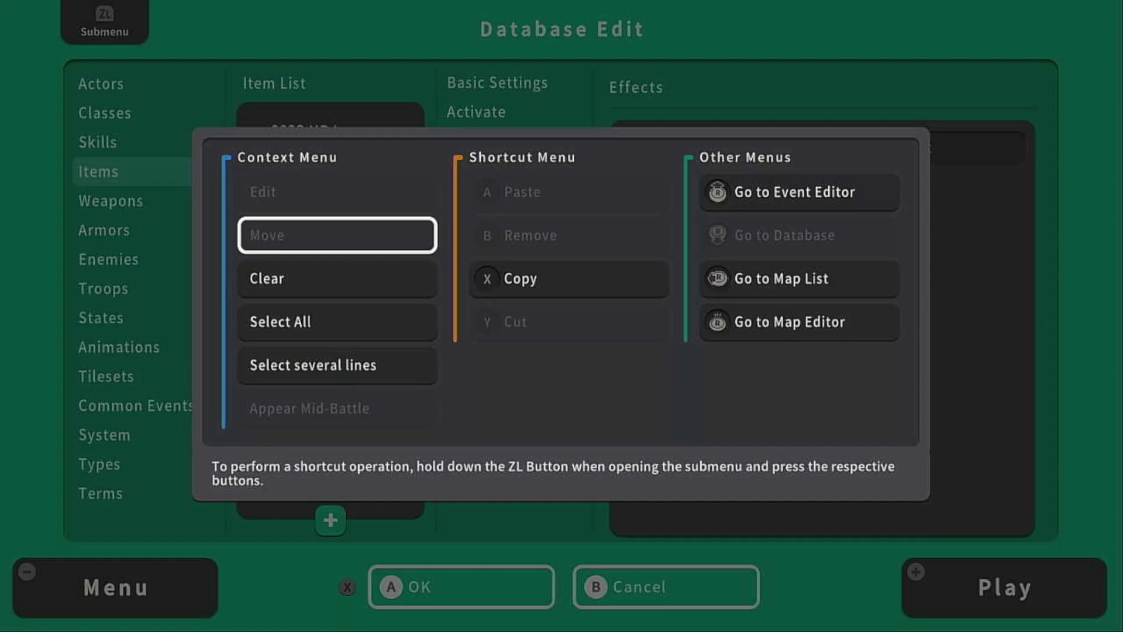
{"action": "key", "text": "Return"}
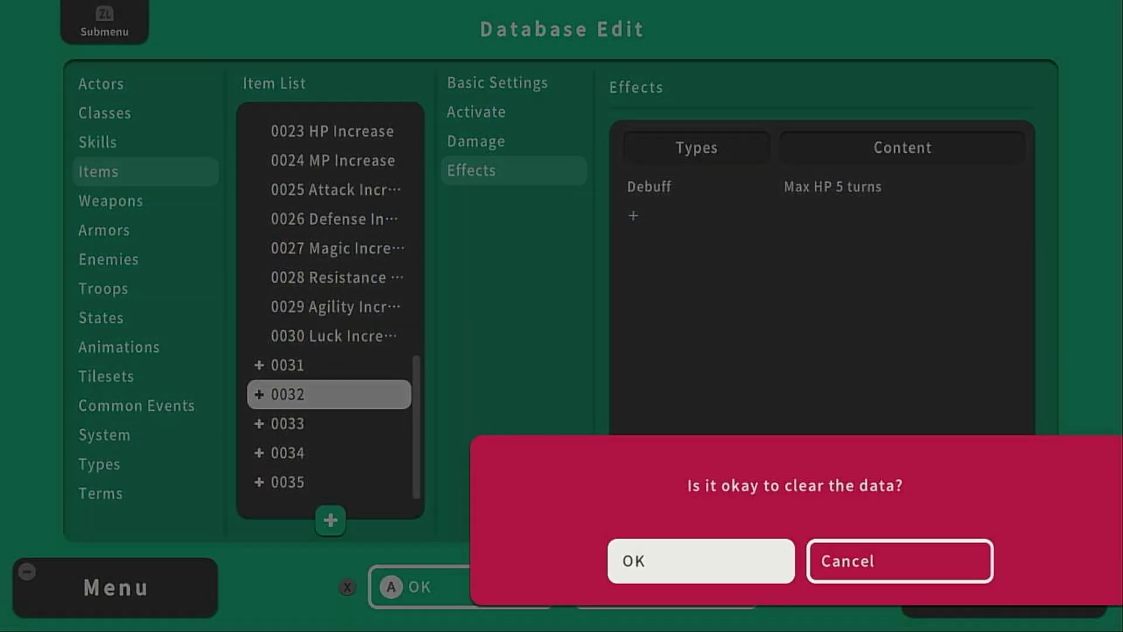
{"action": "key", "text": "Return"}
{"action": "key", "text": "Up"}
{"action": "key", "text": "Up"}
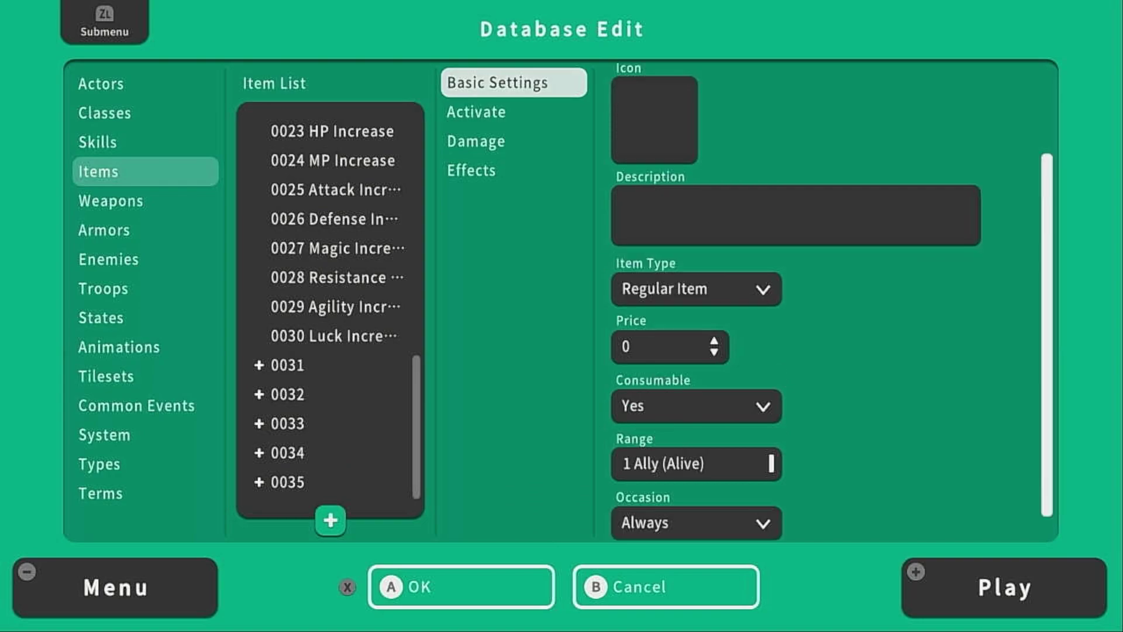
{"action": "key", "text": "Right"}
{"action": "key", "text": "Up"}
{"action": "key", "text": "Up"}
{"action": "key", "text": "Up"}
{"action": "key", "text": "Up"}
{"action": "key", "text": "Up"}
{"action": "key", "text": "Up"}
{"action": "key", "text": "Up"}
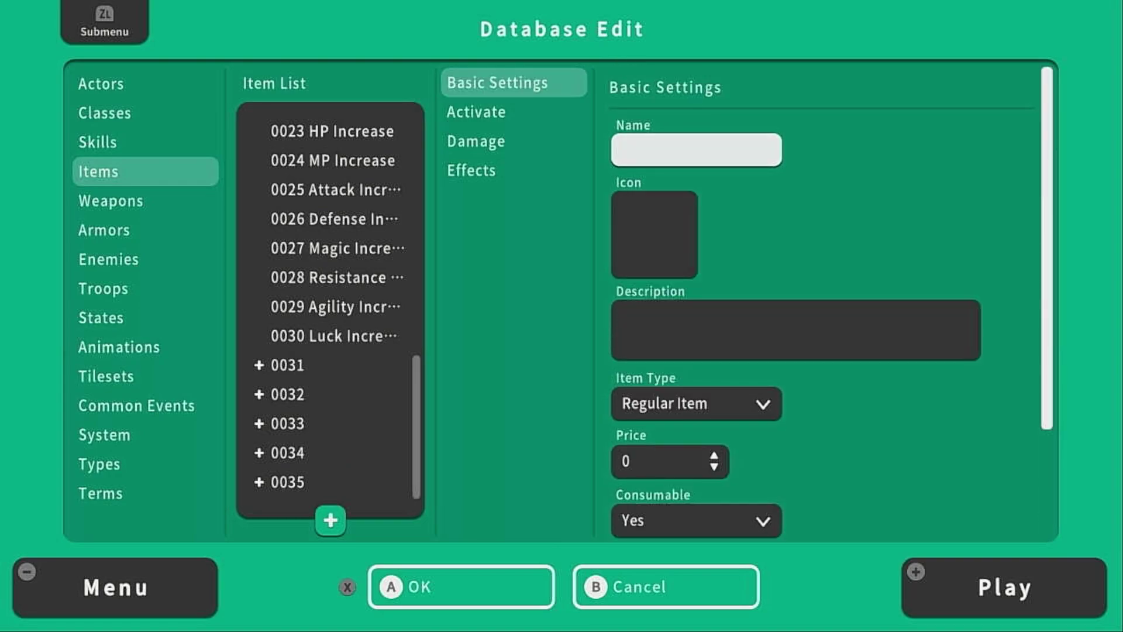
- Name item 0032 'The King's Crystal'
{"action": "key", "text": "Return"}
{"action": "type", "text": "The King's Crystal"}
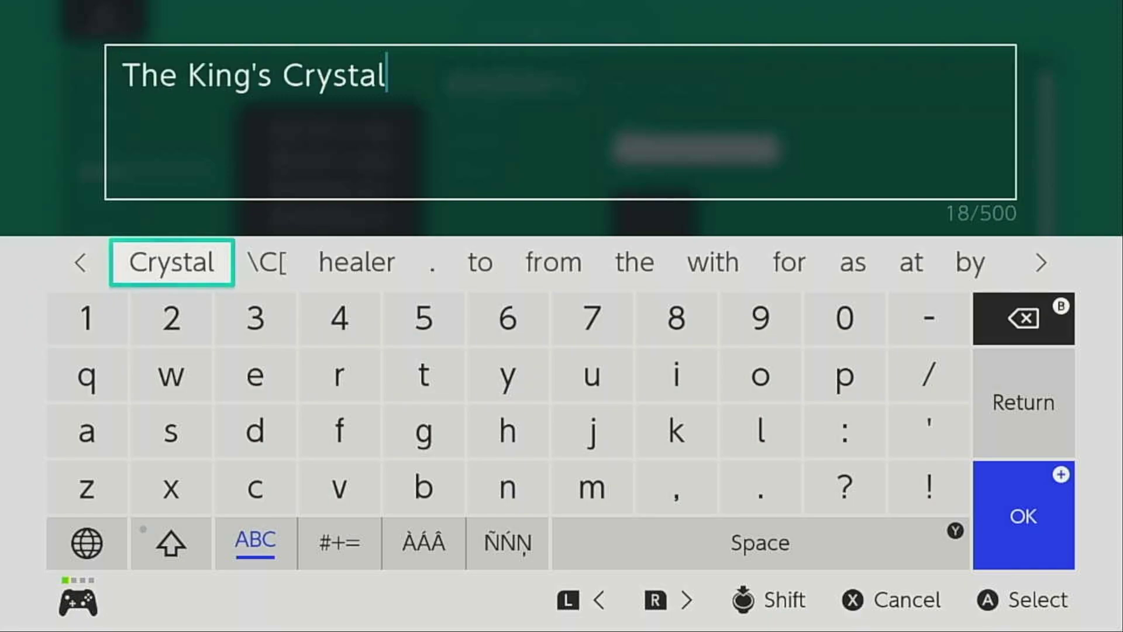
{"action": "key", "text": "Return"}
- Give the item the red orb icon
{"action": "key", "text": "Down"}
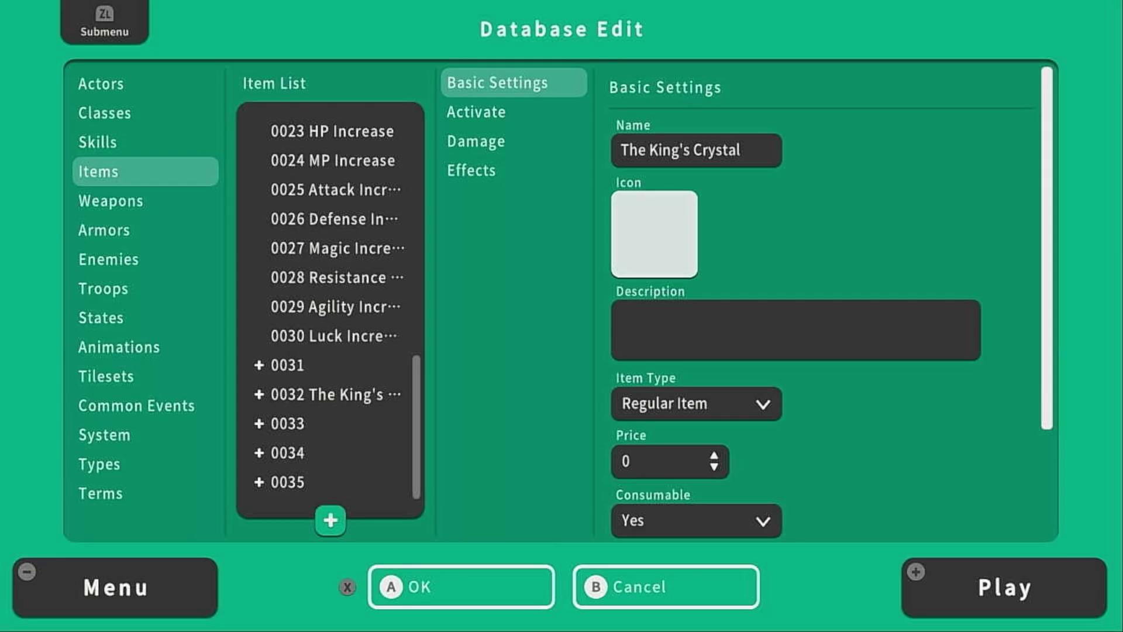
{"action": "key", "text": "Return"}
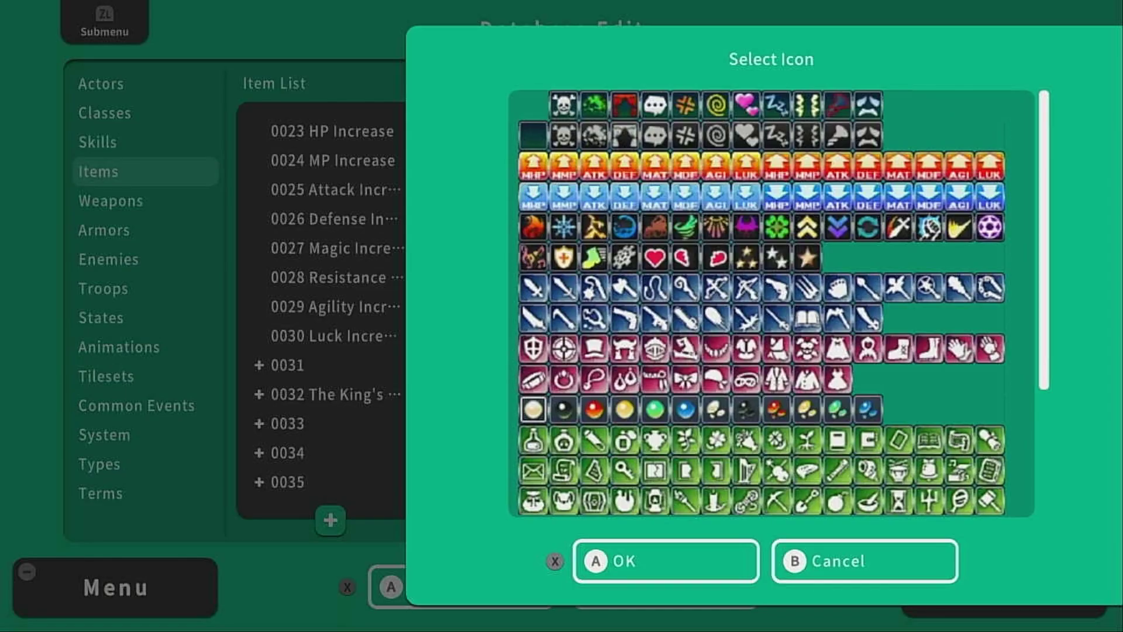
{"action": "left_click", "coordinate": [564, 228]}
{"action": "left_click", "coordinate": [665, 561]}
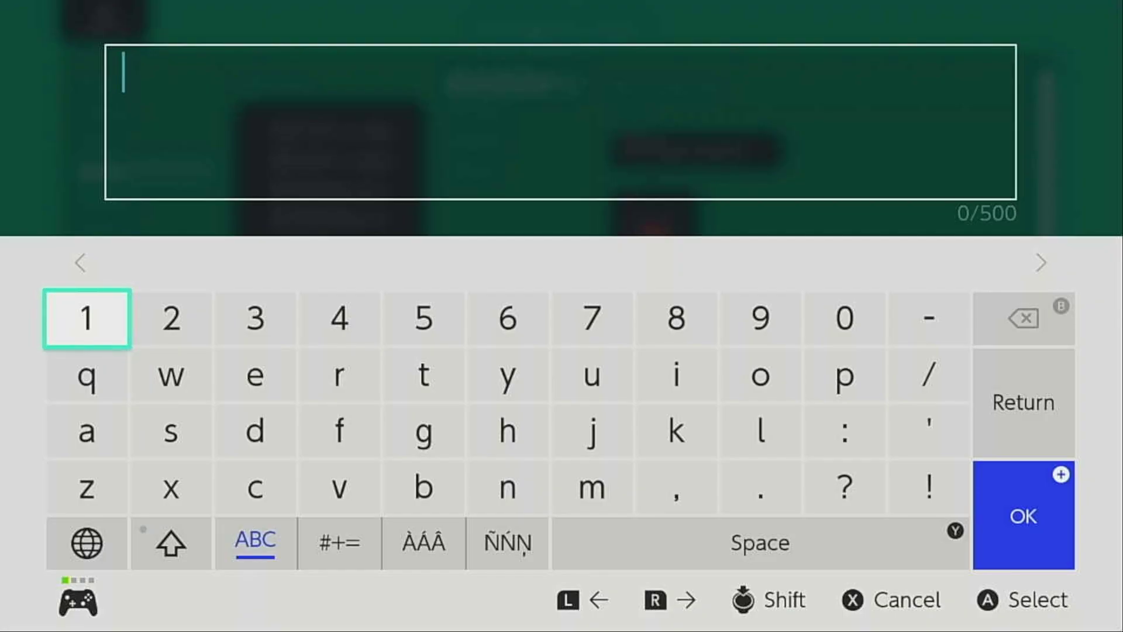
- Enter the description 'A warm crystal, humming with energy.' and set the type to Key Item
{"action": "type", "text": "A warm crystal, humming with energy."}
{"action": "key", "text": "plus"}
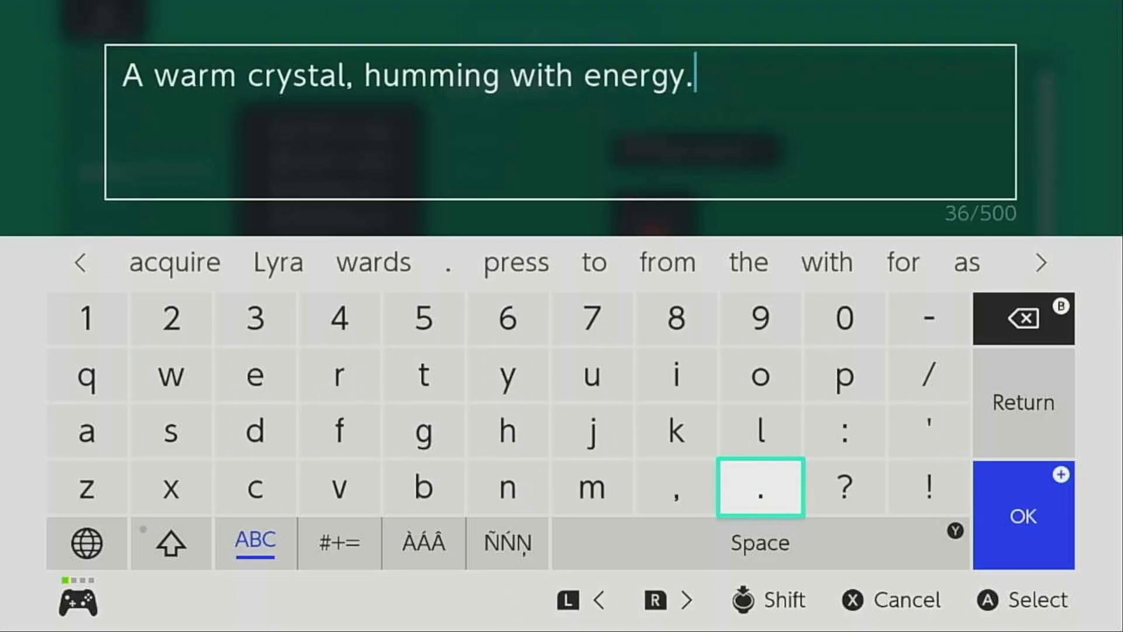
{"action": "key", "text": "Return"}
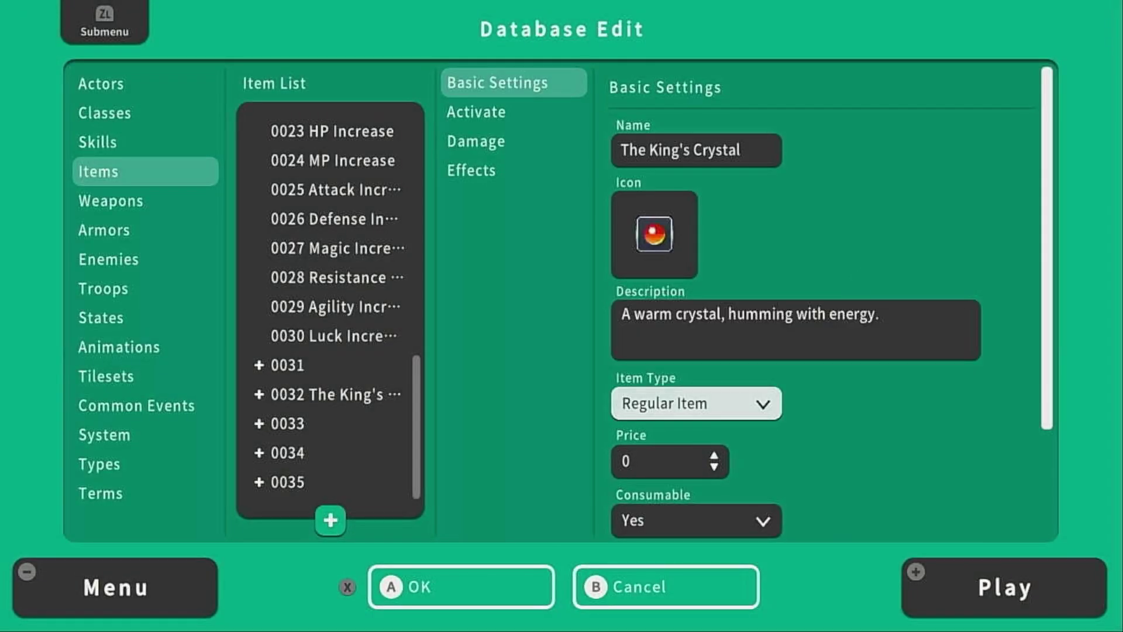
{"action": "key", "text": "Down"}
{"action": "key", "text": "Return"}
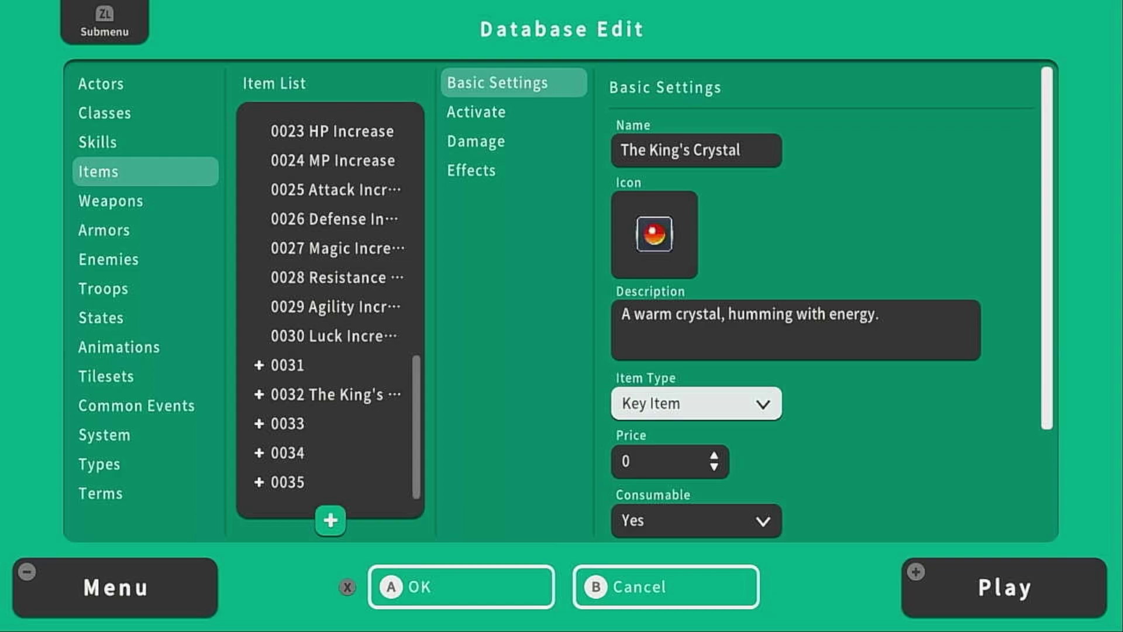
- Set Consumable to No
{"action": "key", "text": "Down"}
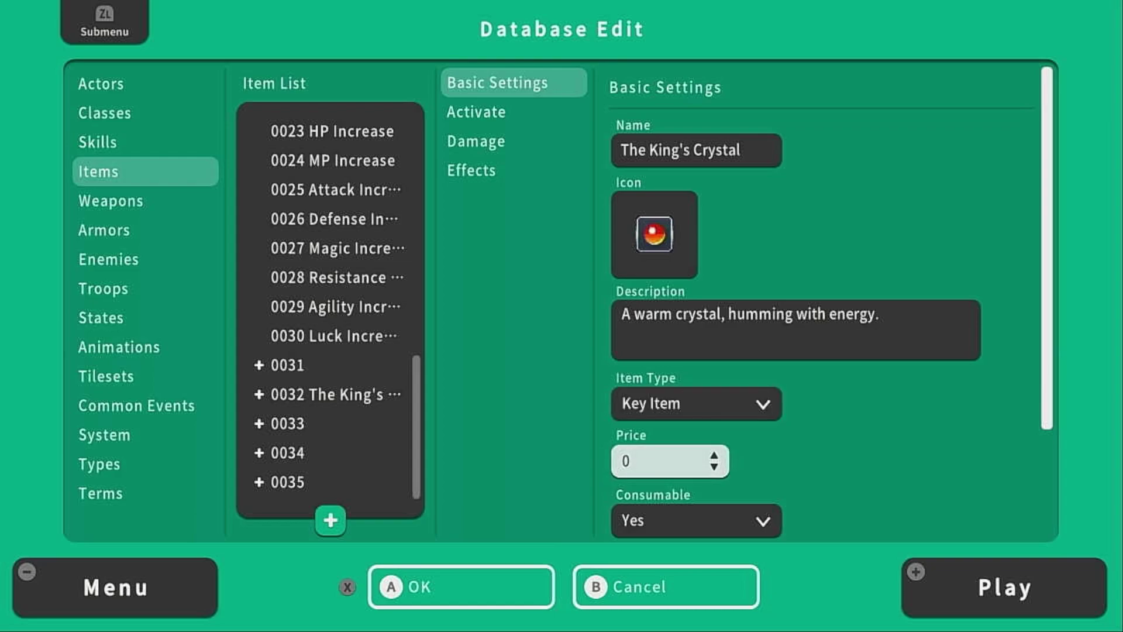
{"action": "key", "text": "Down"}
{"action": "key", "text": "Return"}
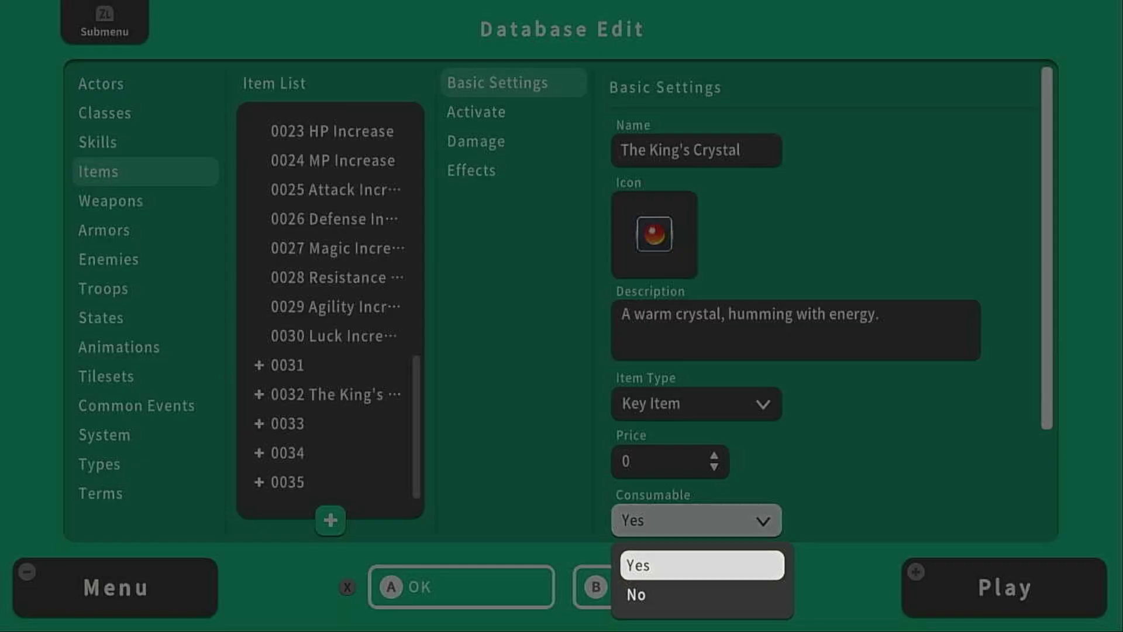
{"action": "key", "text": "Down"}
{"action": "key", "text": "Return"}
- Set the occasion to Never Use
{"action": "key", "text": "Down"}
{"action": "key", "text": "Down"}
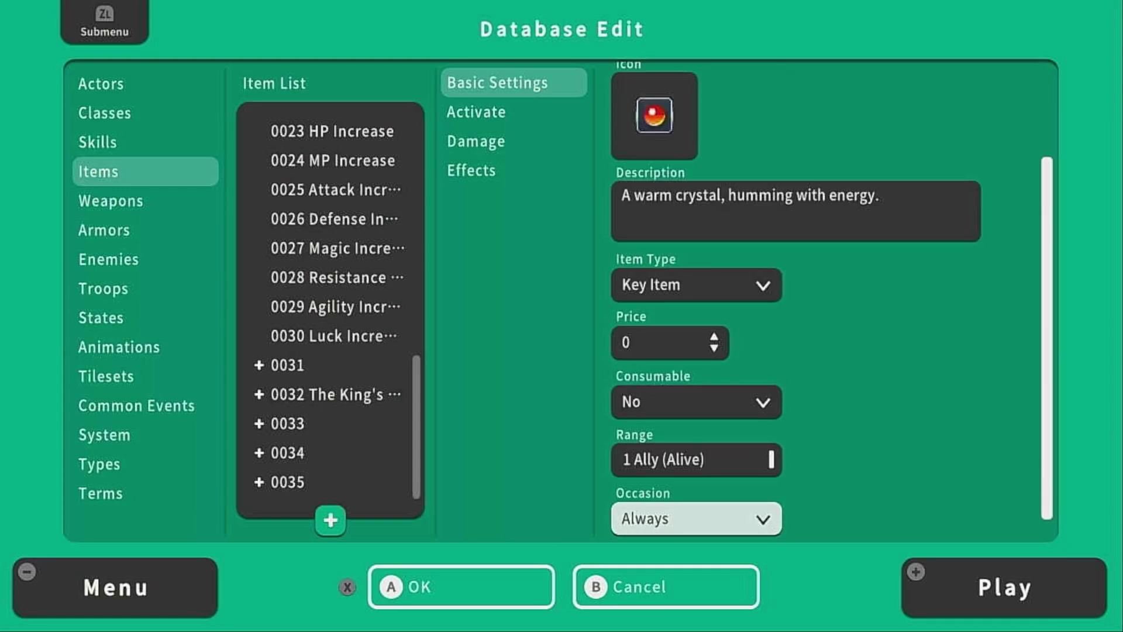
{"action": "key", "text": "Down"}
{"action": "key", "text": "Up"}
{"action": "key", "text": "Return"}
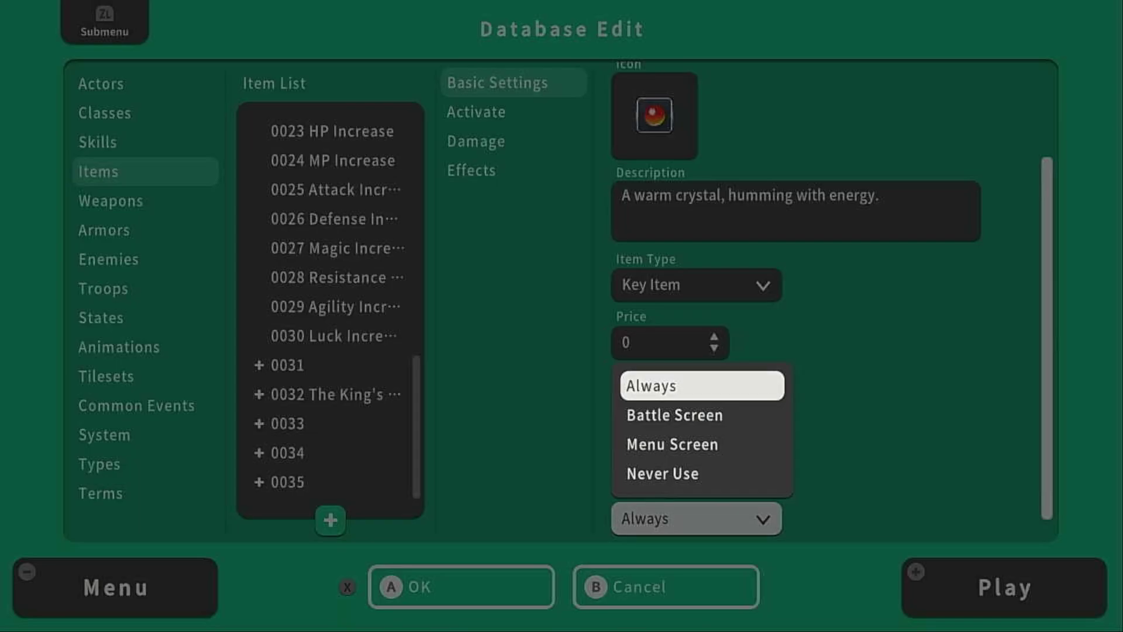
{"action": "key", "text": "Down"}
{"action": "key", "text": "Down"}
{"action": "key", "text": "Down"}
{"action": "key", "text": "Return"}
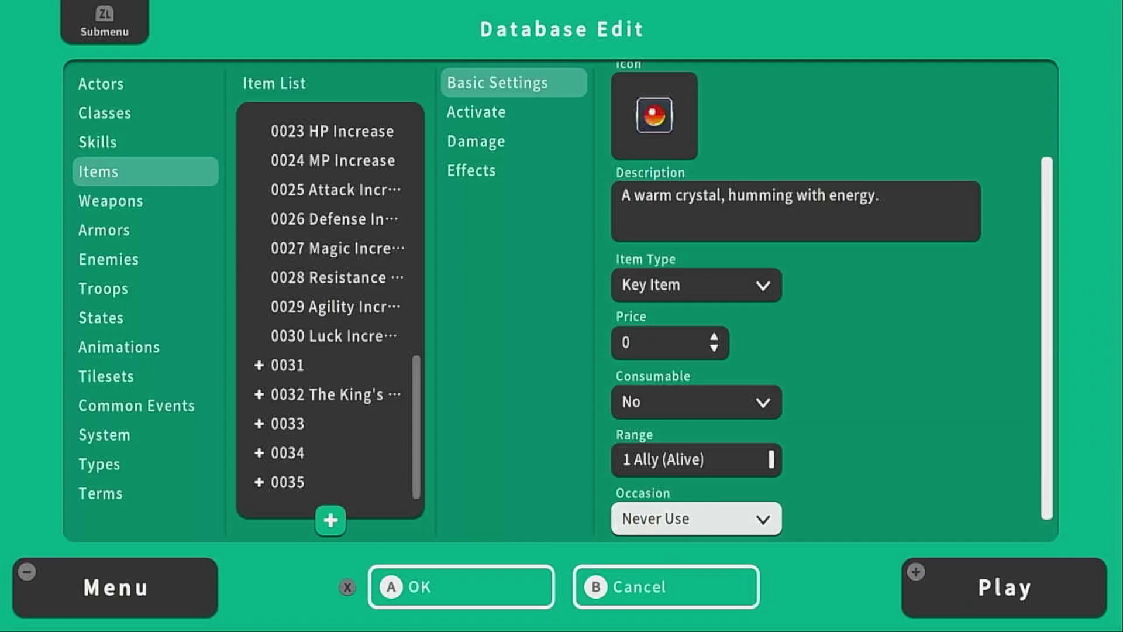
{"action": "key", "text": "Up"}
{"action": "key", "text": "Return"}
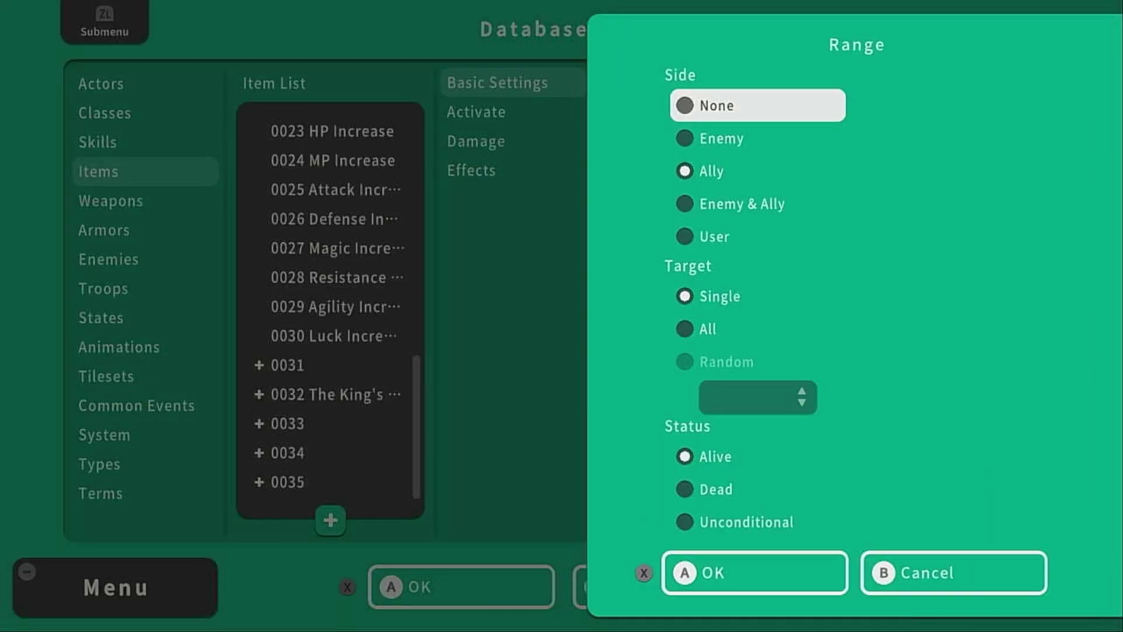
- Set the range side to None and review the activation and damage sections
{"action": "key", "text": "Return"}
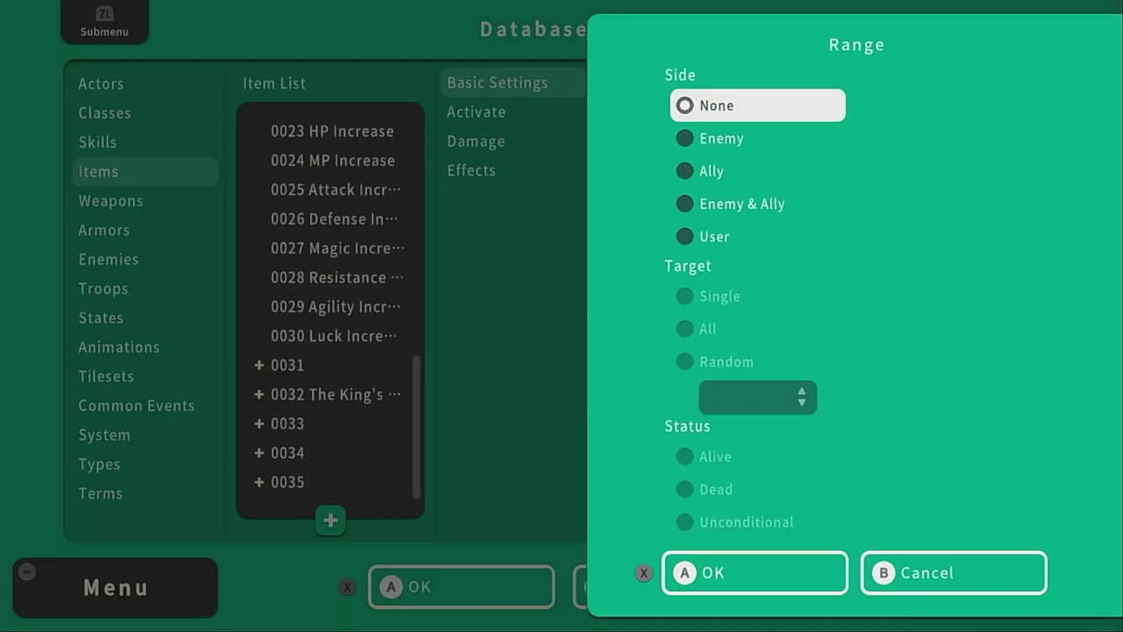
{"action": "key", "text": "x"}
{"action": "key", "text": "Page_Down"}
{"action": "key", "text": "Page_Down"}
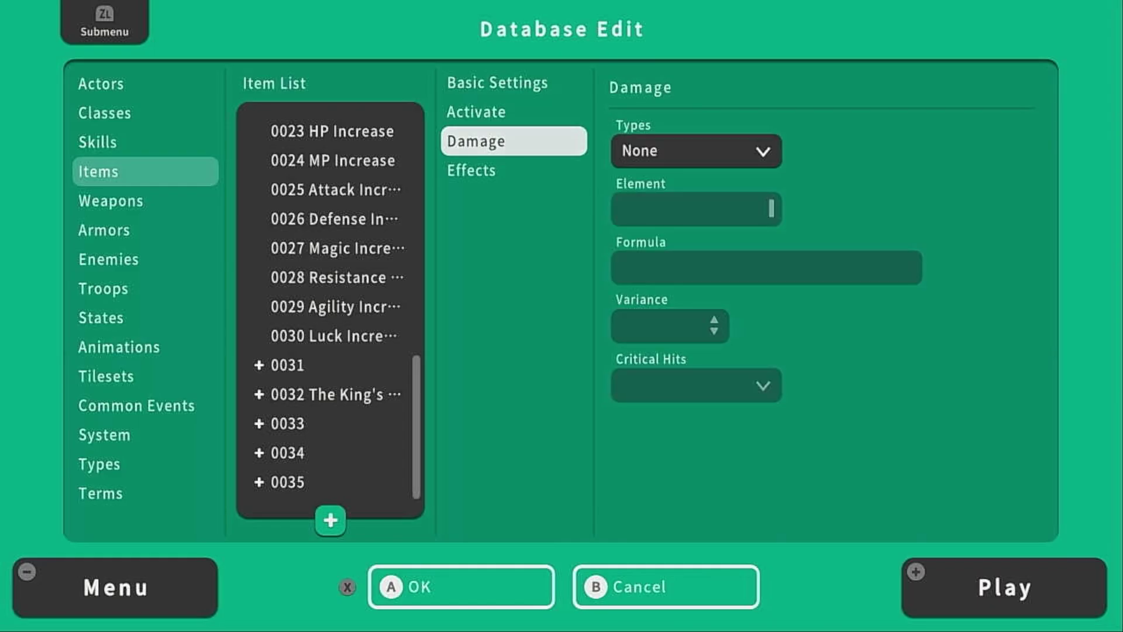
{"action": "key", "text": "Page_Down"}
{"action": "key", "text": "Page_Up"}
{"action": "key", "text": "Page_Up"}
{"action": "key", "text": "Page_Up"}
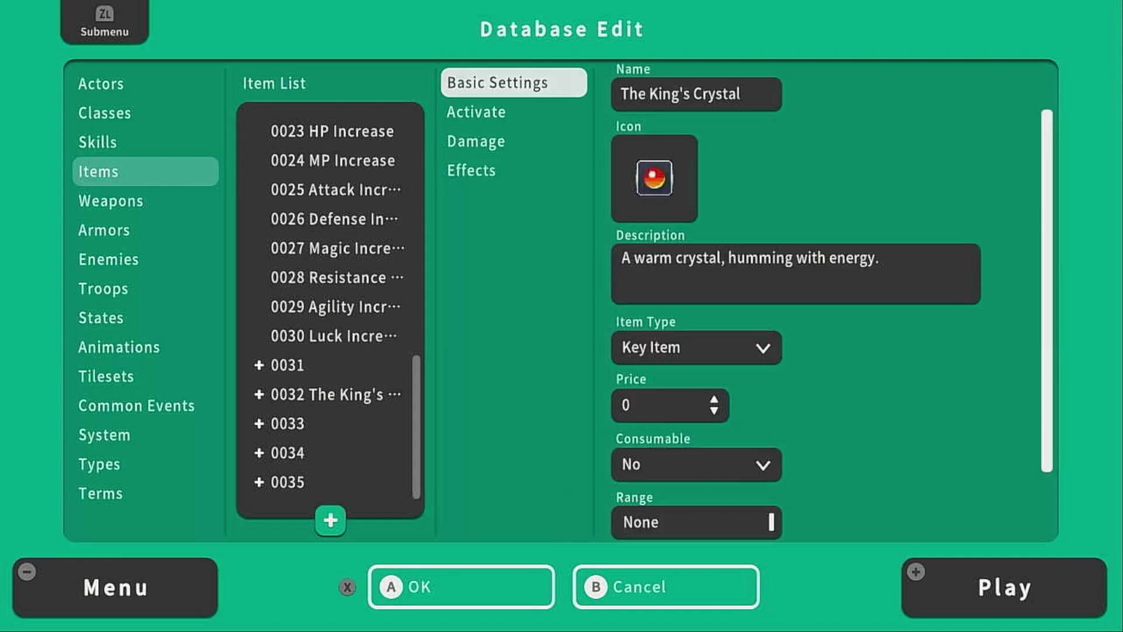
{"action": "key", "text": "Right"}
{"action": "key", "text": "Up"}
{"action": "key", "text": "Up"}
{"action": "key", "text": "Up"}
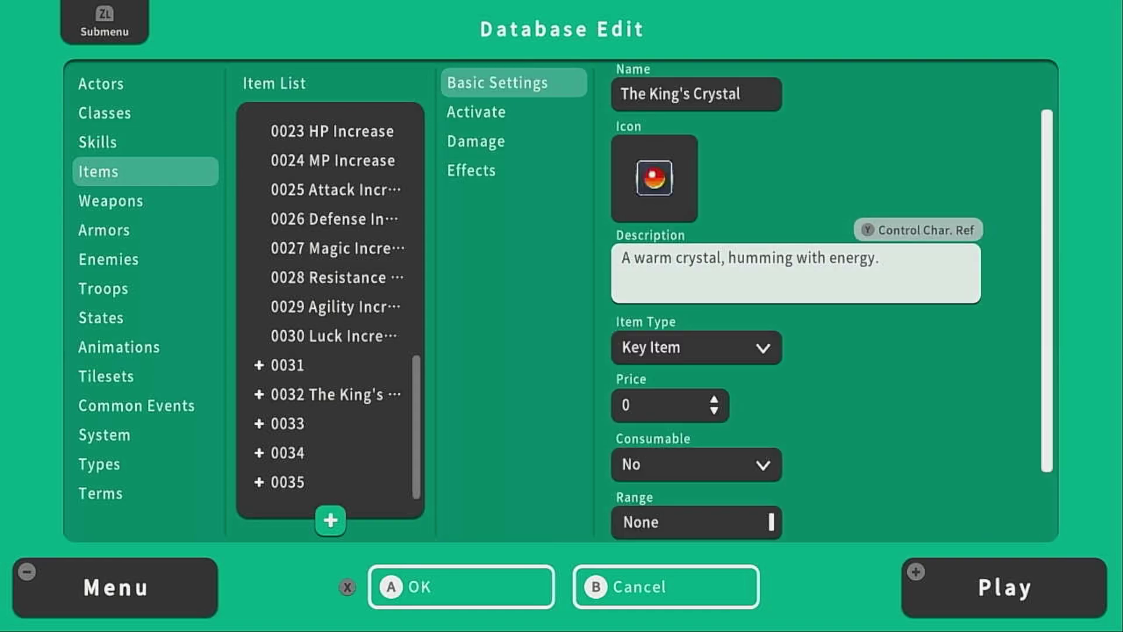
{"action": "key", "text": "Up"}
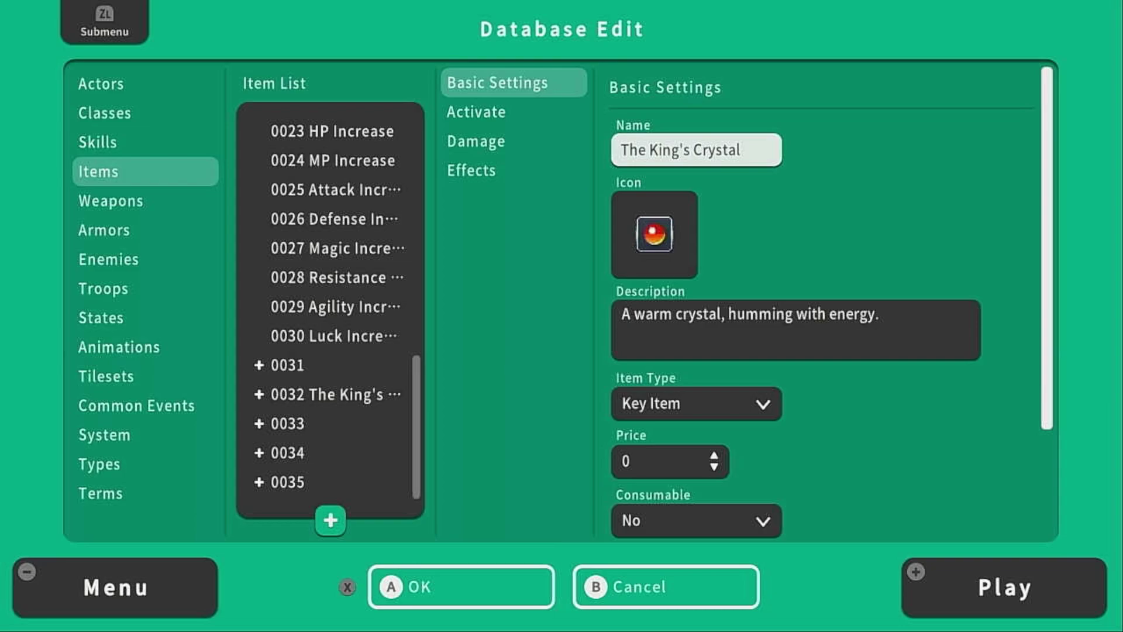
- Confirm the Database Edit with OK, saving the item and returning to the Castle 3F map
{"action": "key", "text": "Up"}
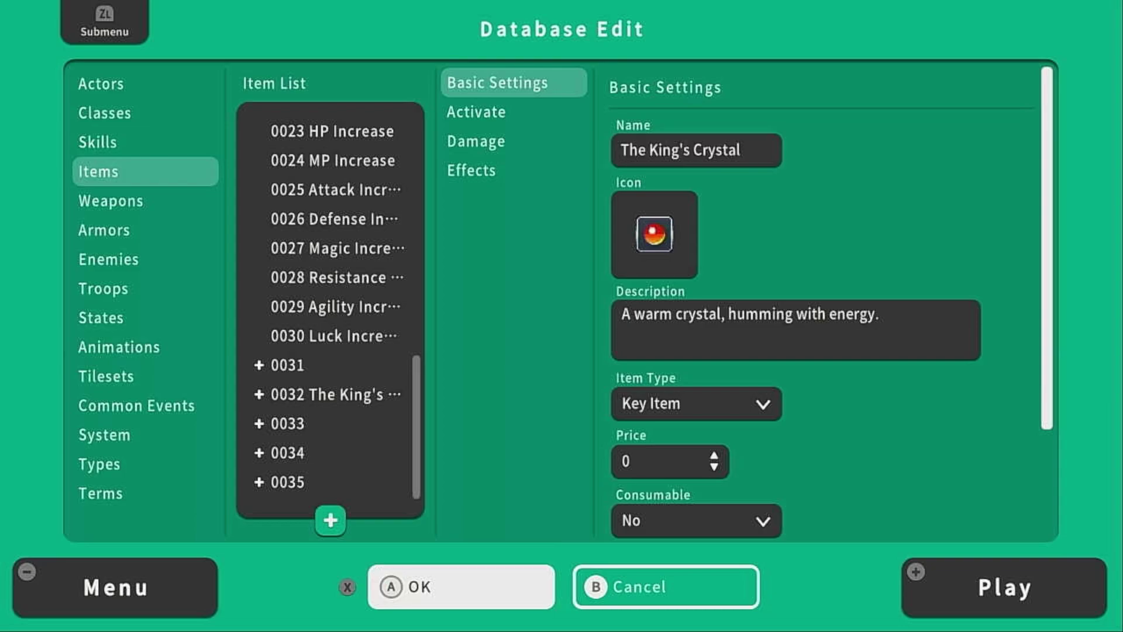
{"action": "key", "text": "Return"}
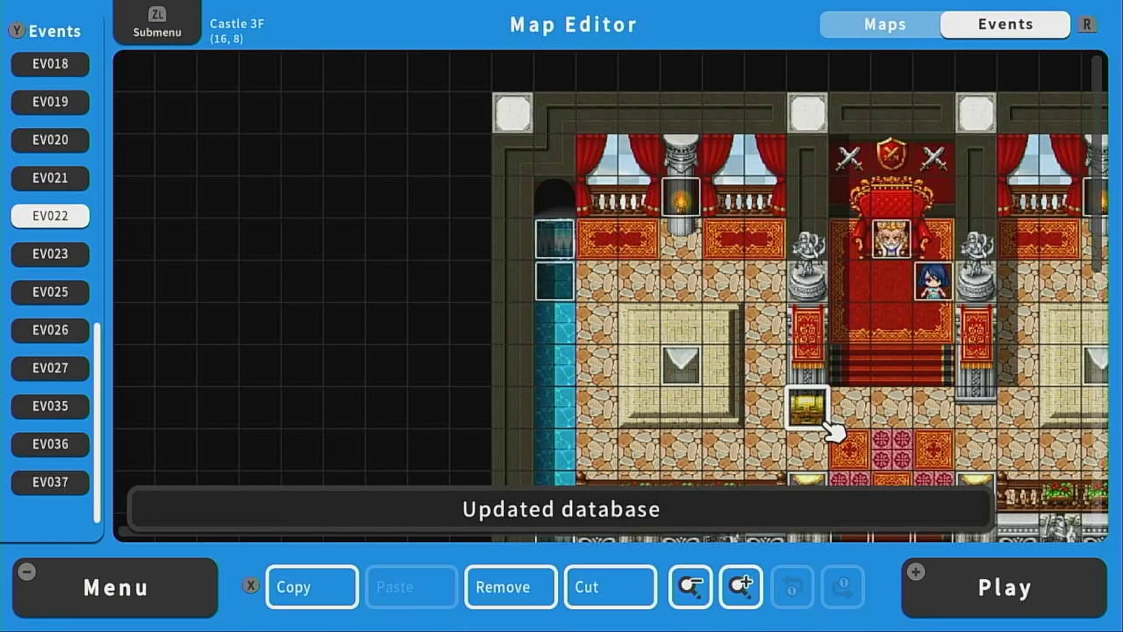